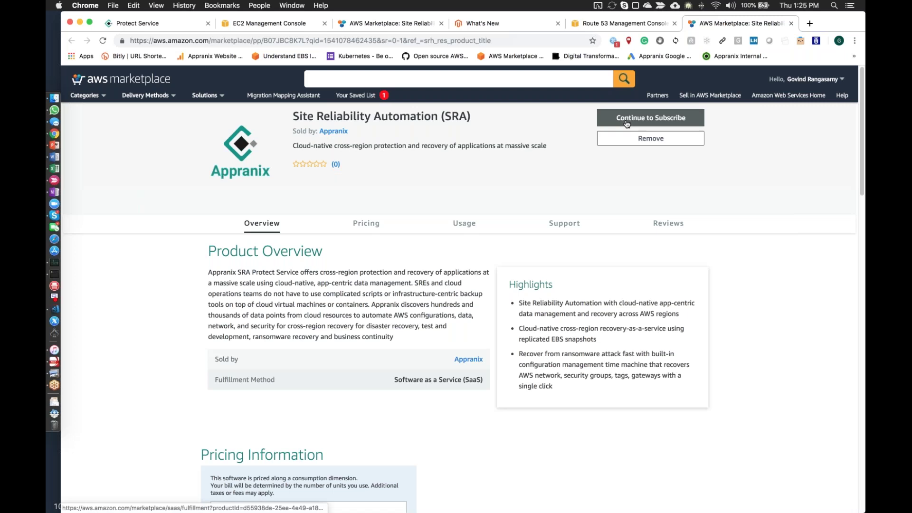
Open the subscription page for Site Reliability Automation (SRA), then switch to Appranix and open the Protect Service cloud accounts.
left_click(626, 124)
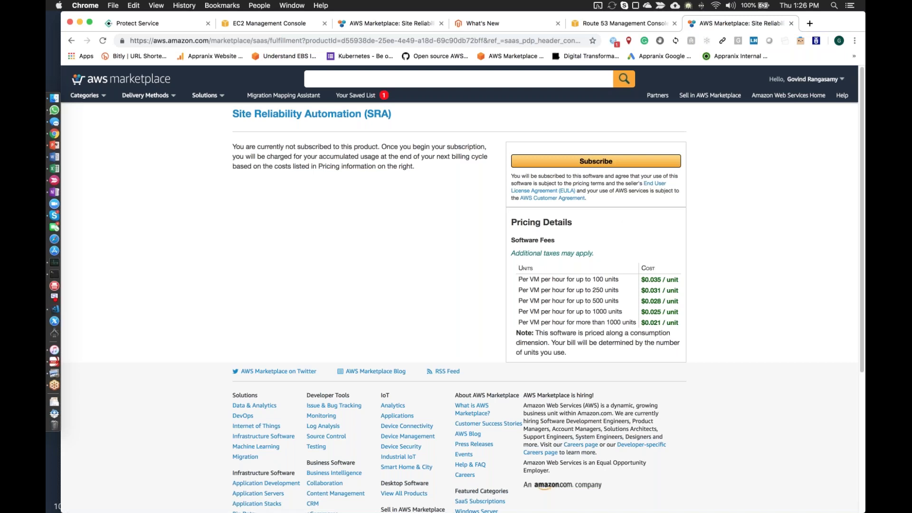
left_click(160, 26)
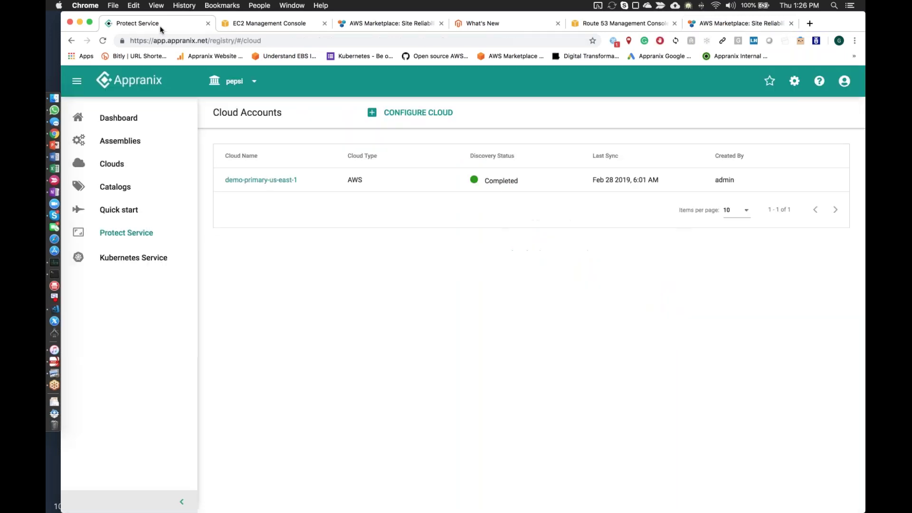
left_click(135, 88)
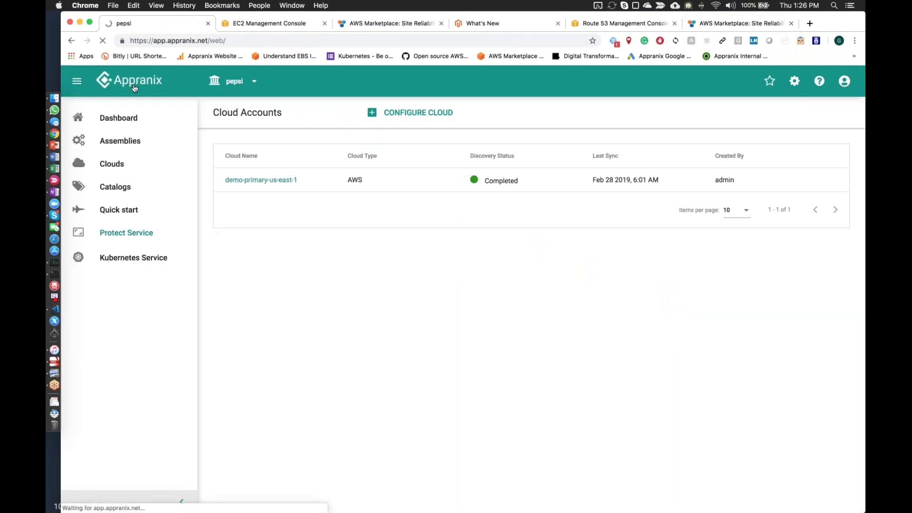
left_click(125, 239)
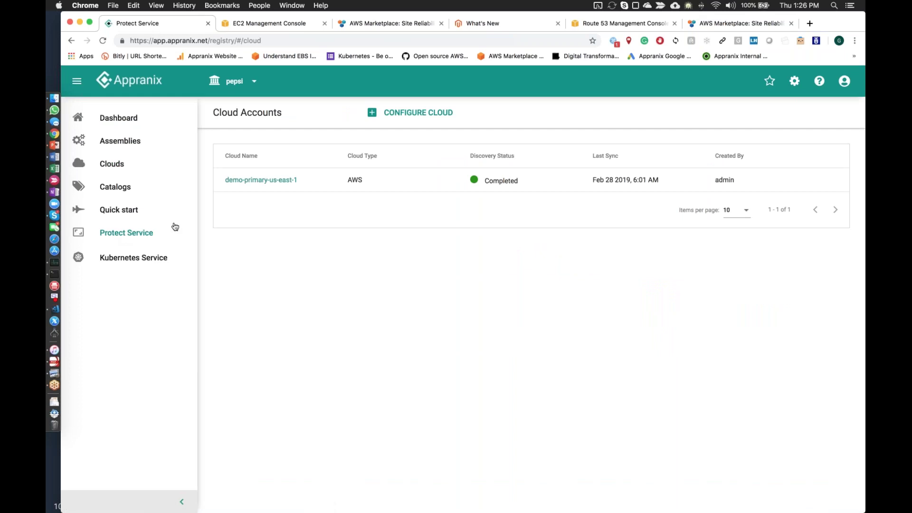
Review the new AWS cloud account form and its required IAM policy for the primary region, and cancel the form.
left_click(401, 121)
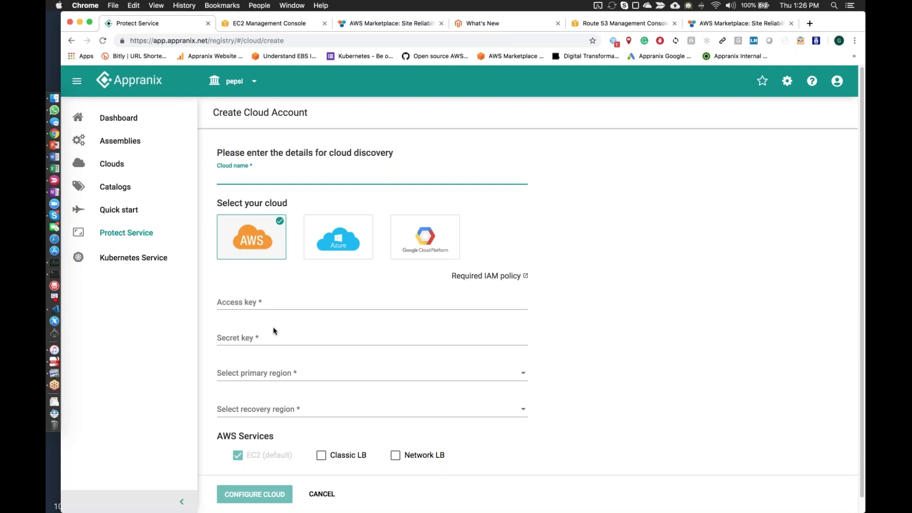
left_click(487, 276)
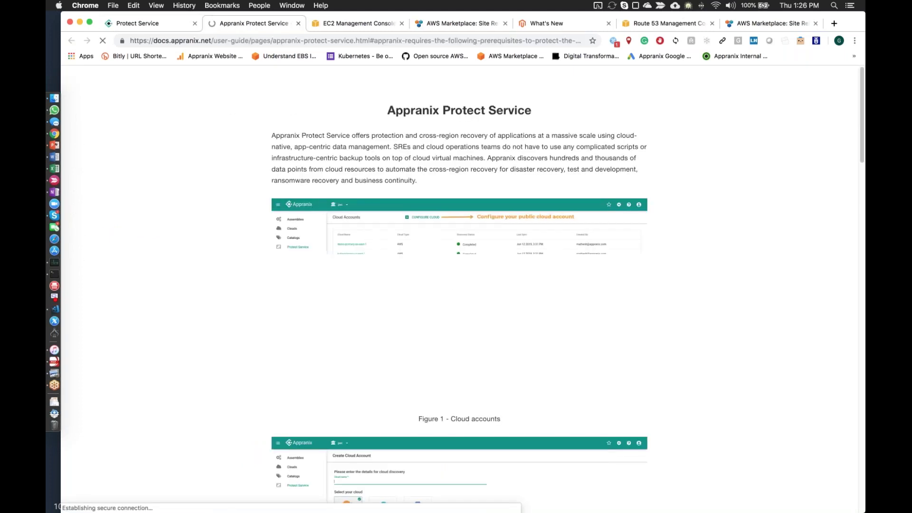
left_click_drag(368, 181, 509, 466)
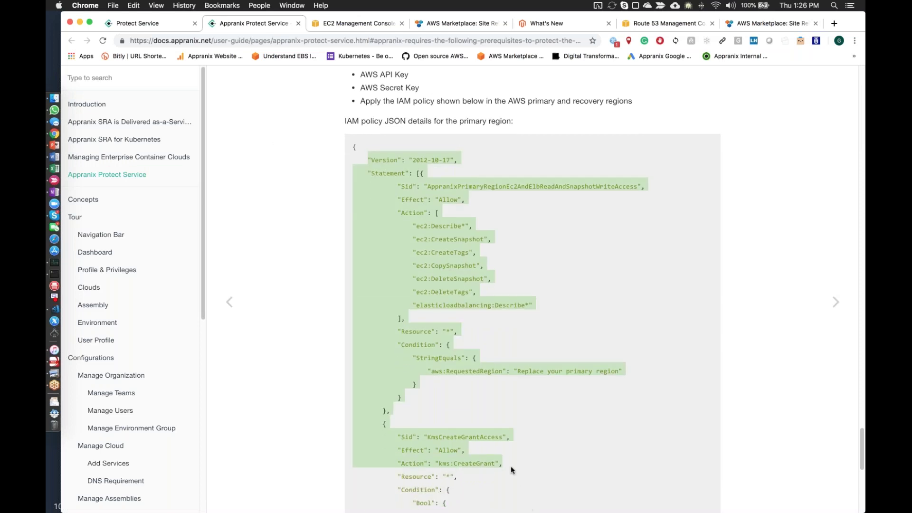
left_click(508, 463)
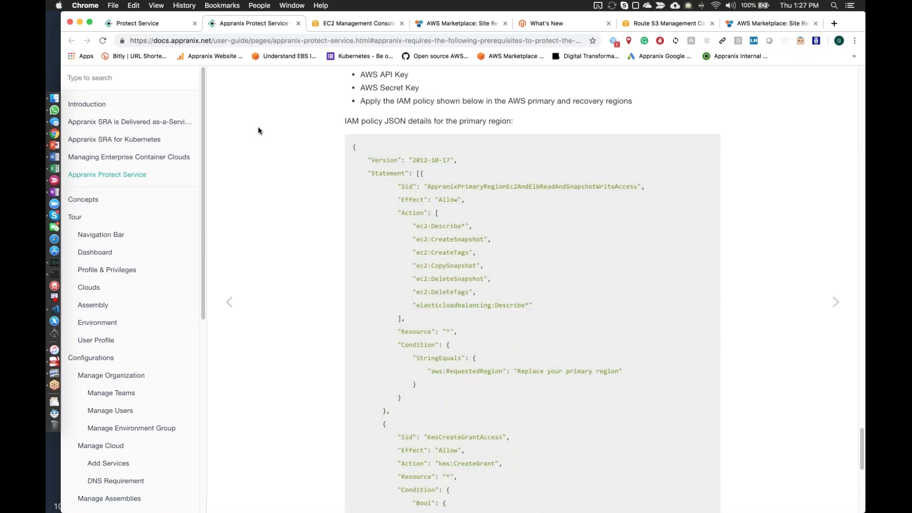
left_click(152, 22)
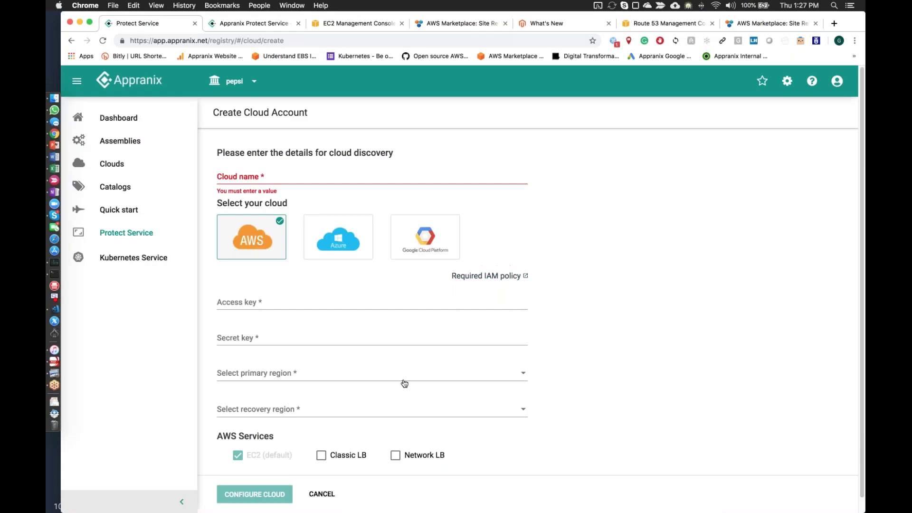
scroll(404, 383, "down", 1)
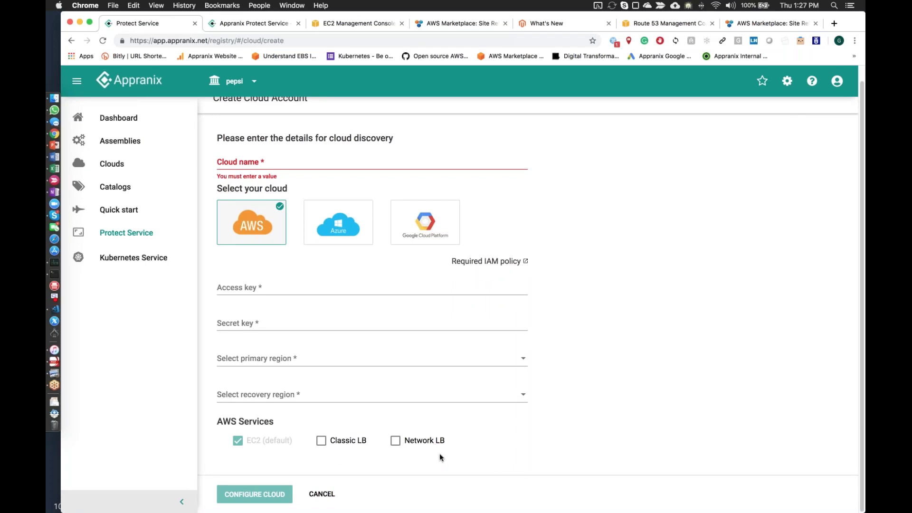
left_click(327, 492)
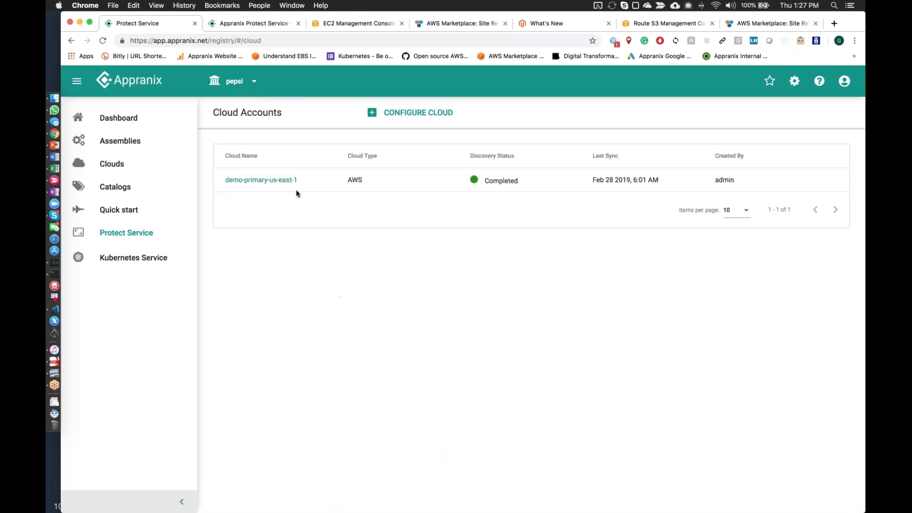
Open the demo-primary-us-east-1 cloud account and show the discovered resources of VPC vpc-ab661dce.
left_click(261, 180)
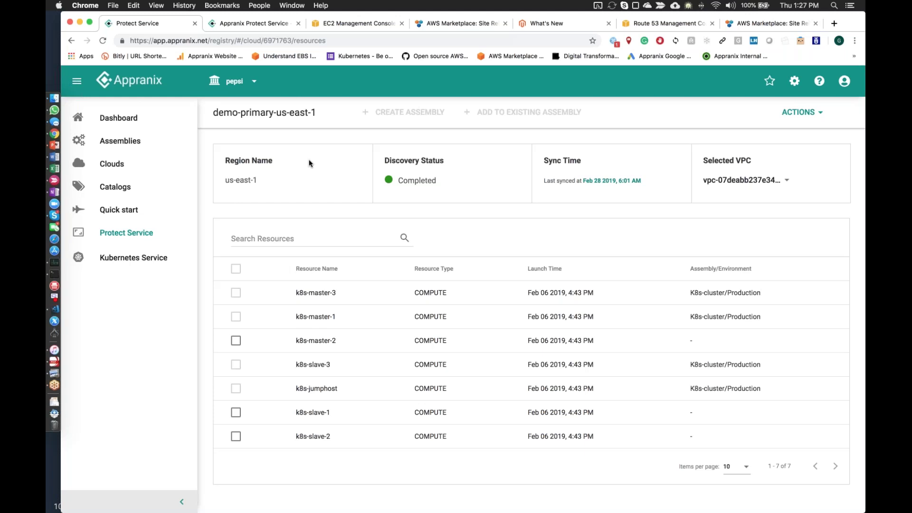
left_click(735, 185)
left_click(722, 204)
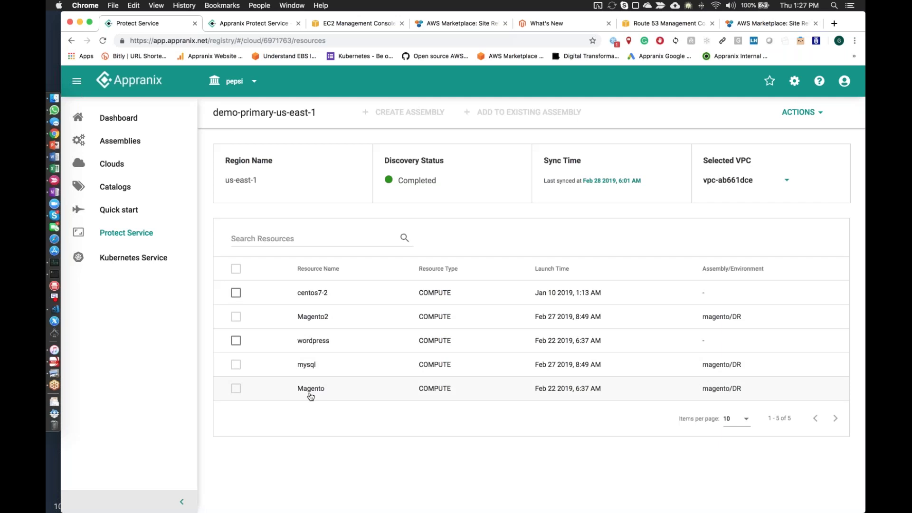
Switch to the EC2 console and inspect the Magento2 instance's details and public IP address.
left_click(346, 22)
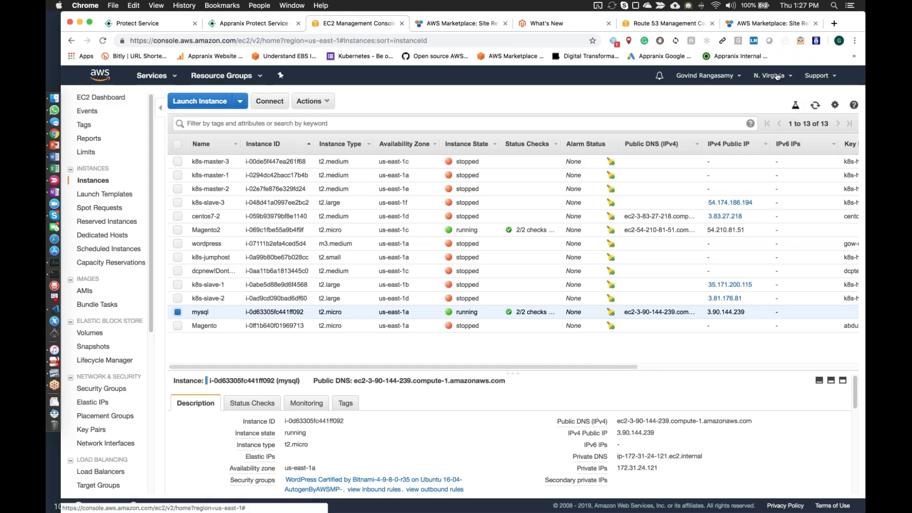
left_click(208, 229)
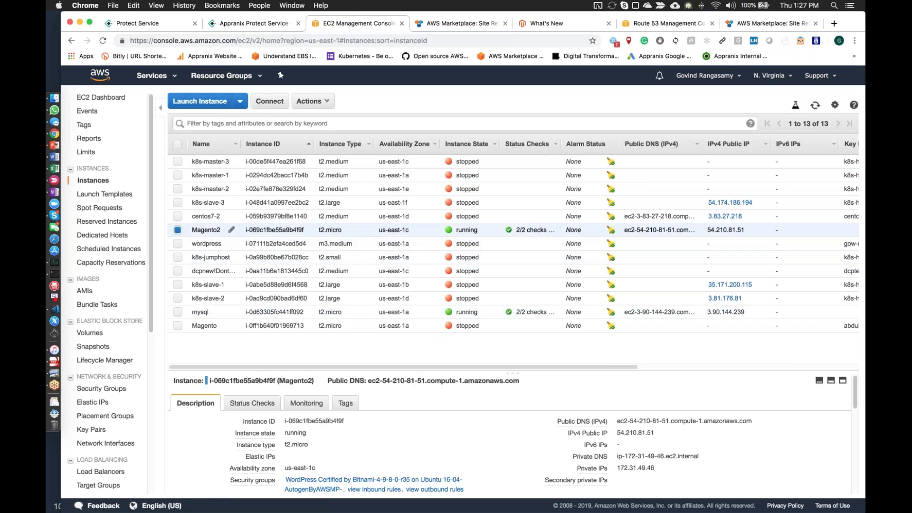
left_click_drag(714, 230, 748, 234)
Examine the region's EBS volumes, snapshots, security groups and EC2 dashboard, ending on the instances list.
left_click(98, 337)
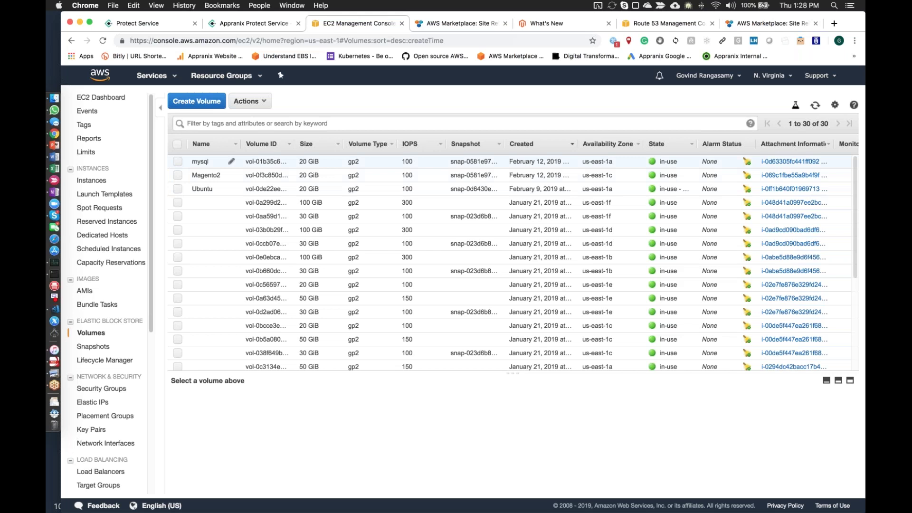
left_click(94, 346)
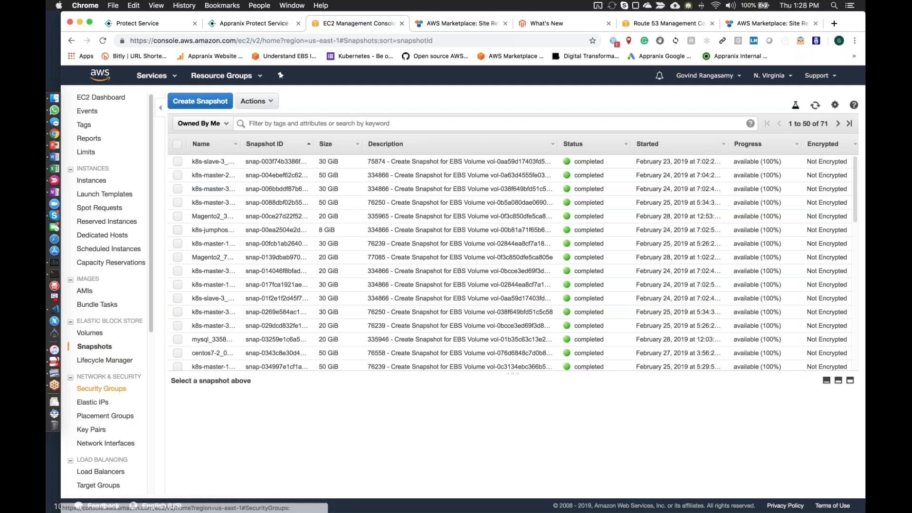
left_click(103, 388)
scroll(103, 388, "down", 10)
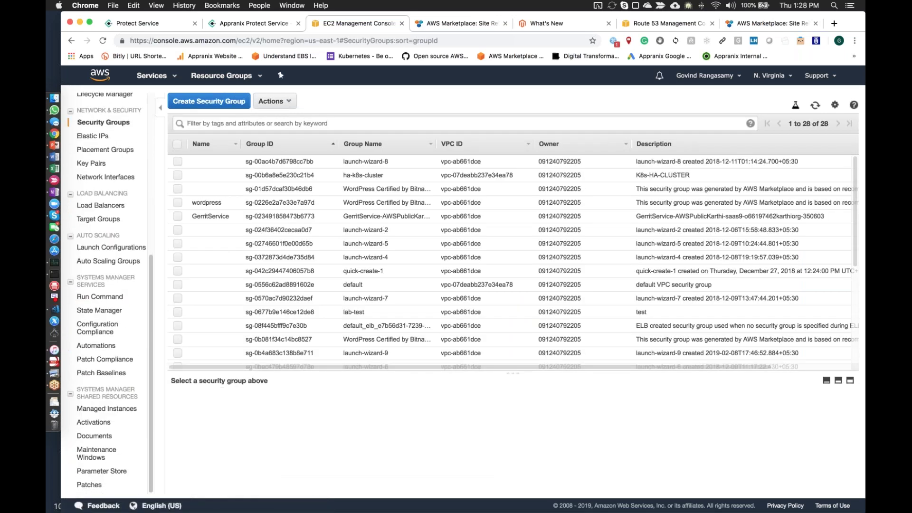
scroll(107, 261, "up", 10)
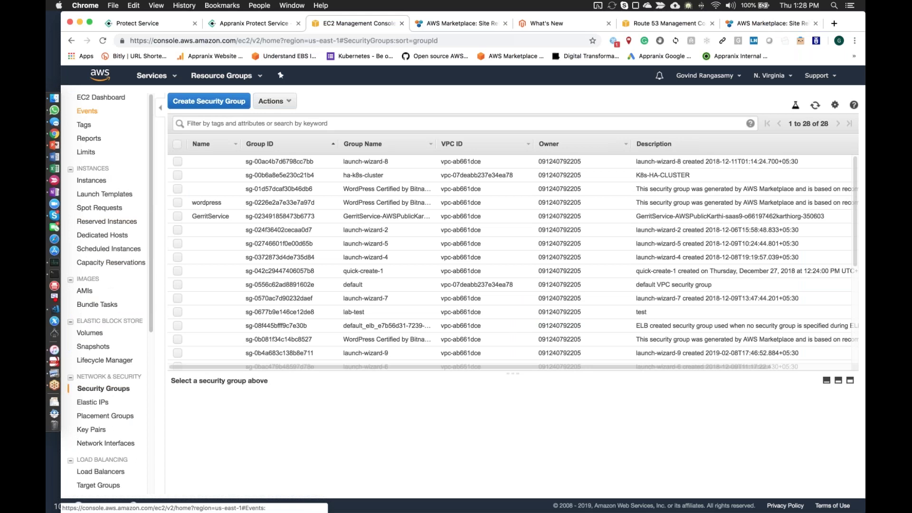
left_click(101, 97)
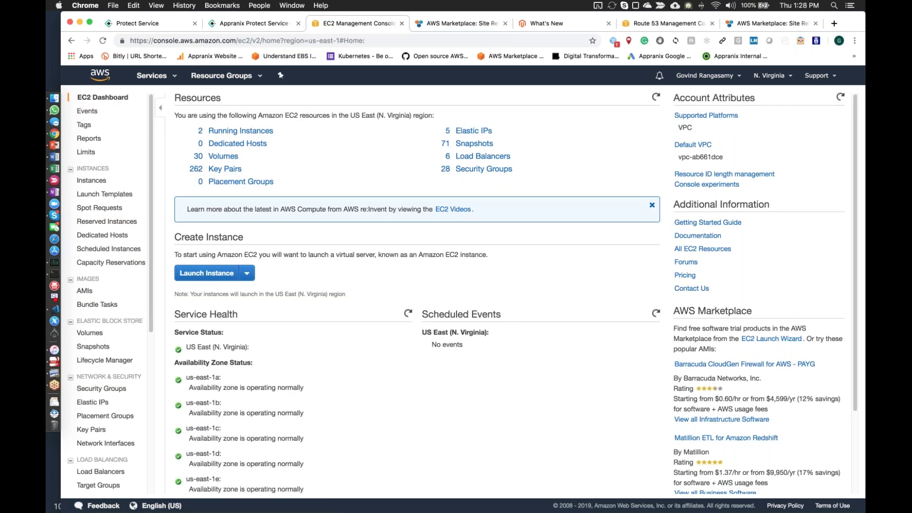
left_click(242, 131)
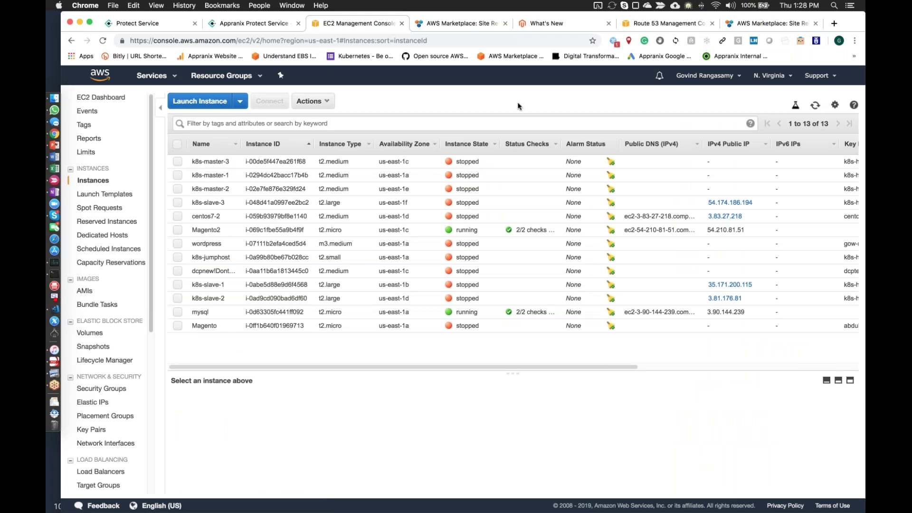
Check the magento record sets in the Route 53 hosted zone and return to the EC2 instances.
left_click(667, 26)
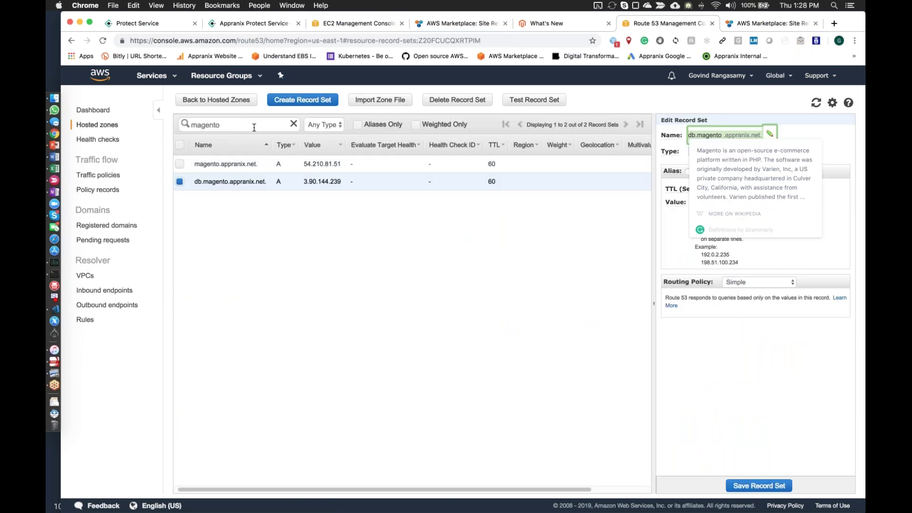
left_click(281, 246)
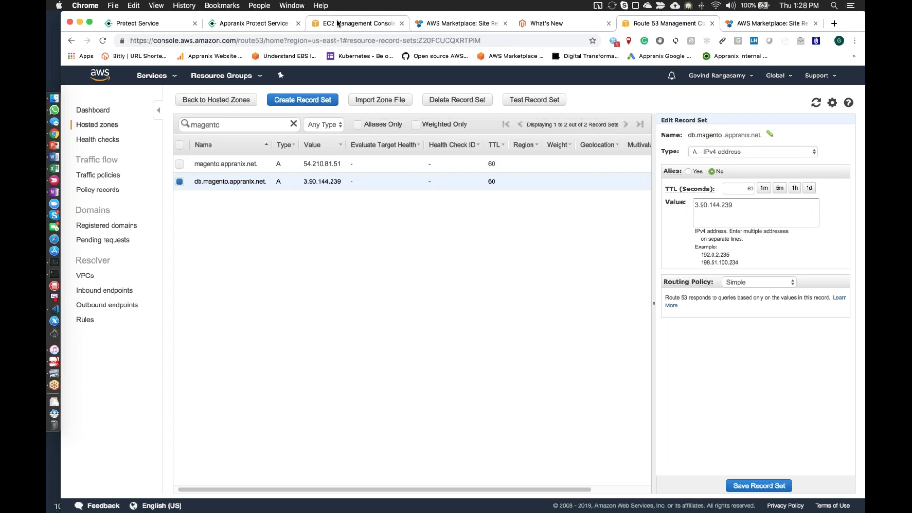
left_click(338, 23)
Open the magento/DR environment from the Appranix discovered resources and examine its full list of protected resource types.
left_click(166, 24)
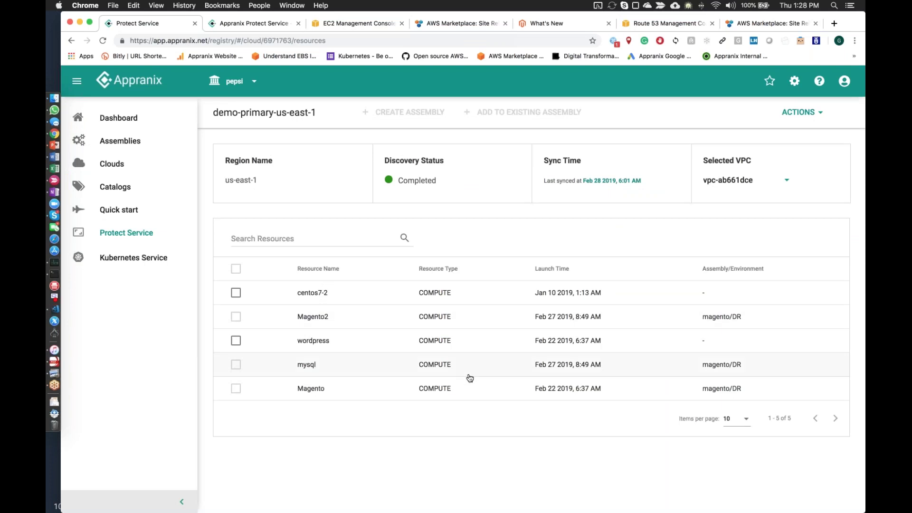
left_click(736, 317)
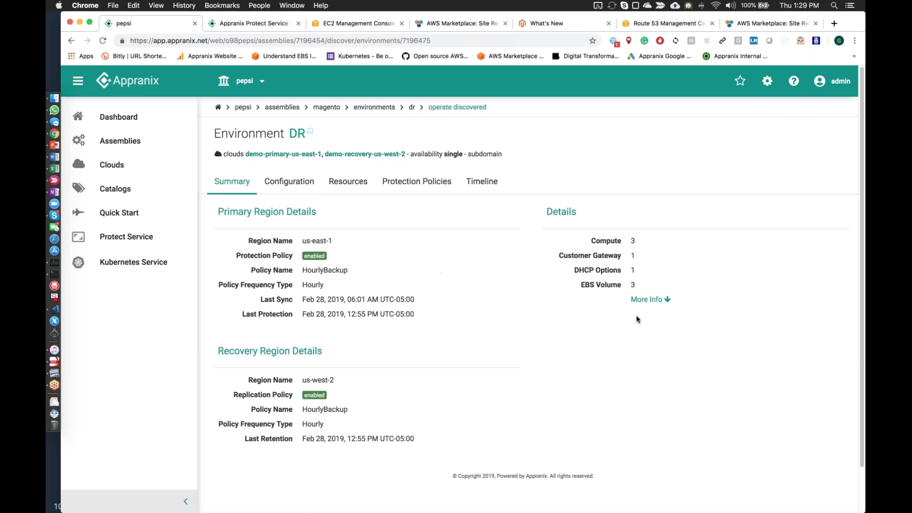
left_click(649, 299)
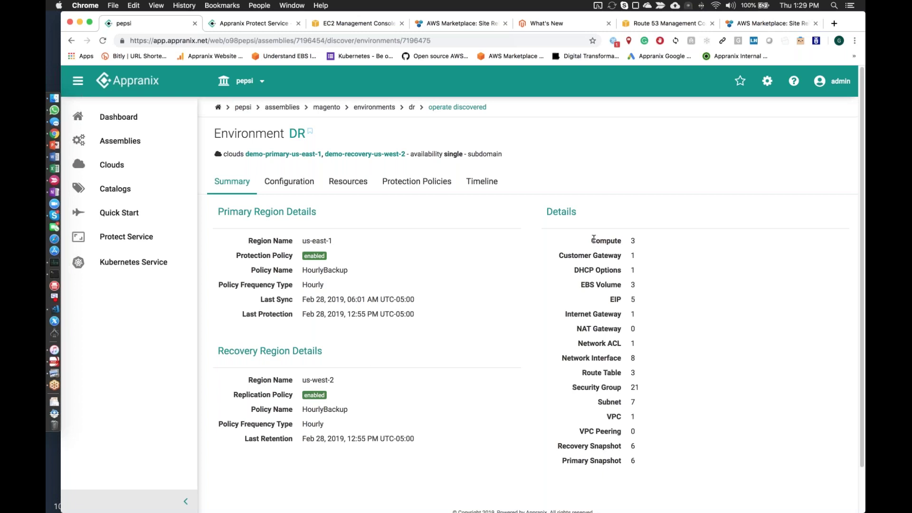
left_click_drag(593, 239, 649, 464)
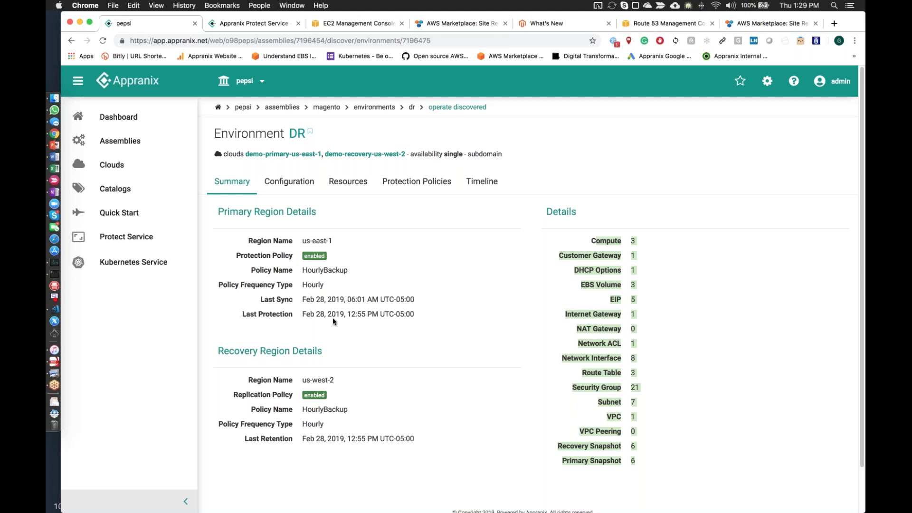
Review the DR environment's DNS configuration and expand the appranix.net zone to check its magento records.
left_click(300, 183)
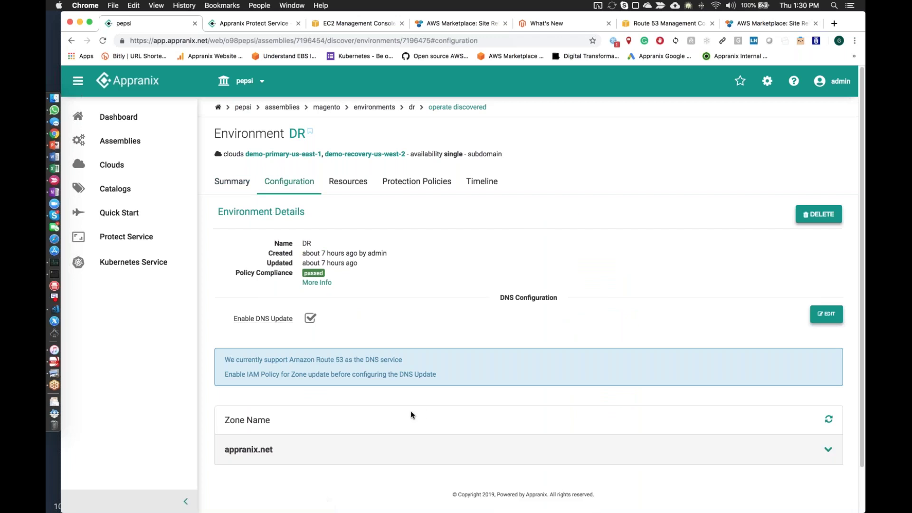
scroll(411, 415, "down", 2)
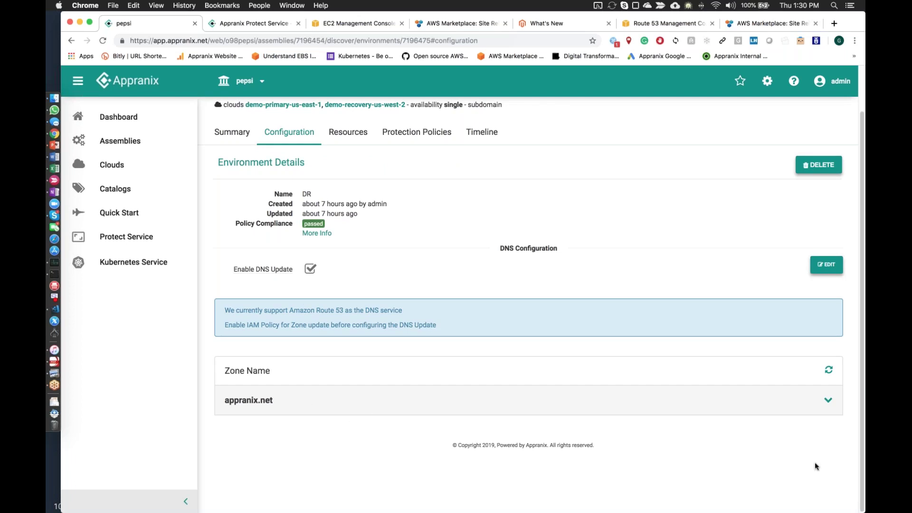
left_click(828, 402)
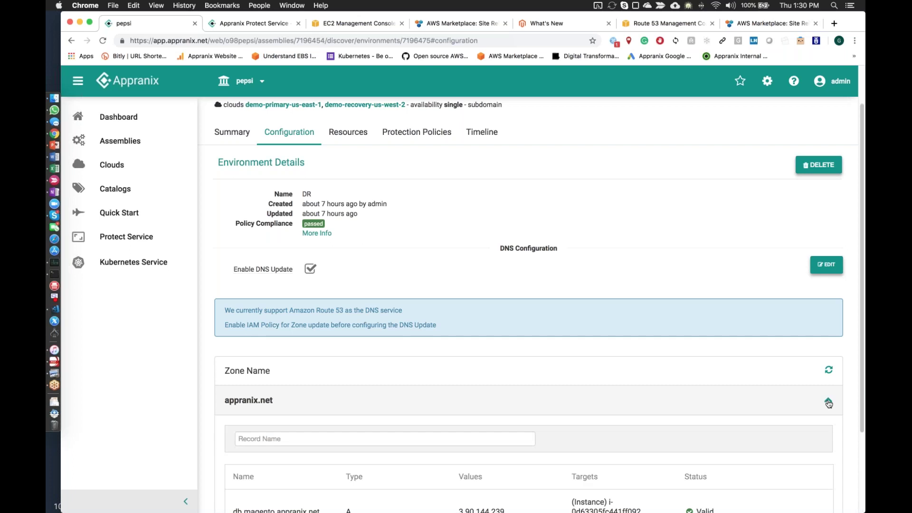
scroll(465, 420, "down", 5)
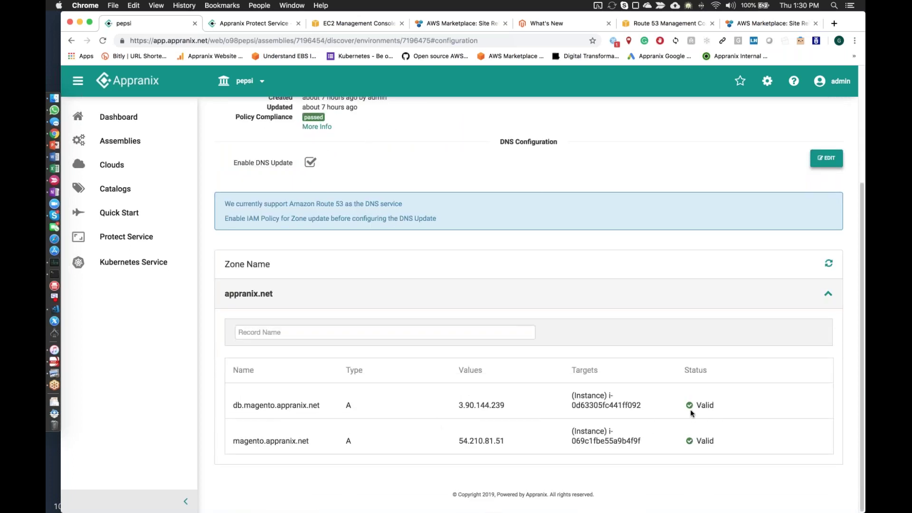
scroll(691, 409, "up", 7)
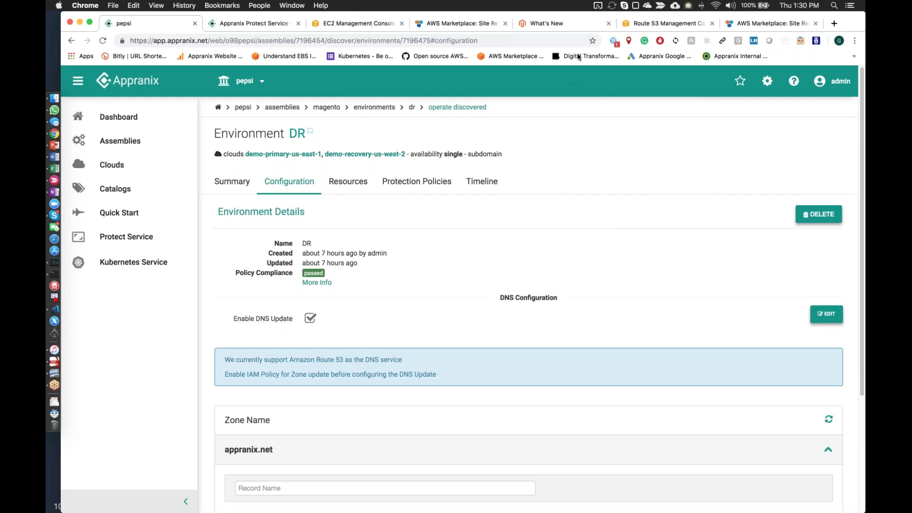
Switch to the Luma Magento store and sign in with the saved customer credentials.
left_click(556, 24)
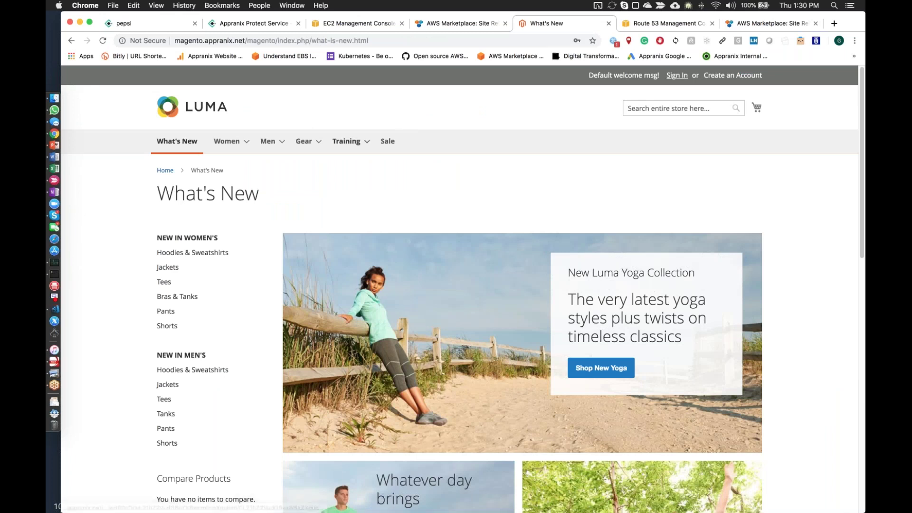
left_click(677, 75)
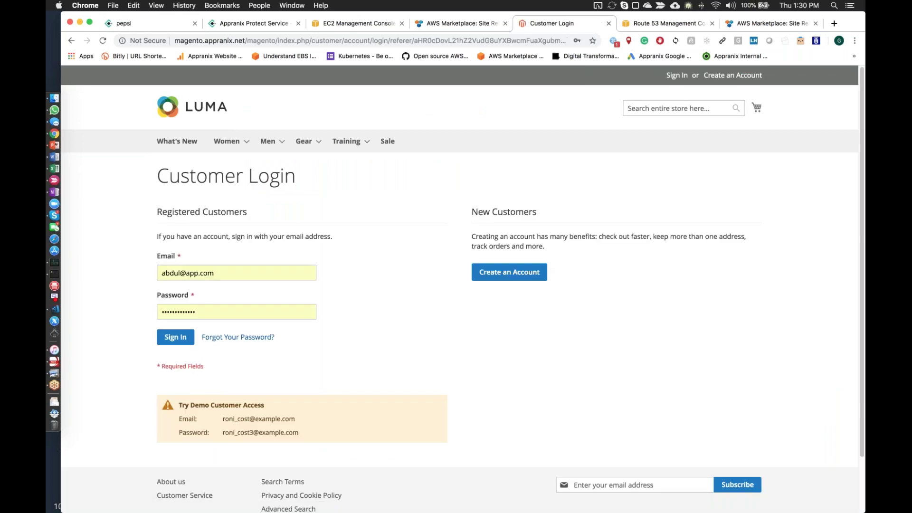
left_click(176, 337)
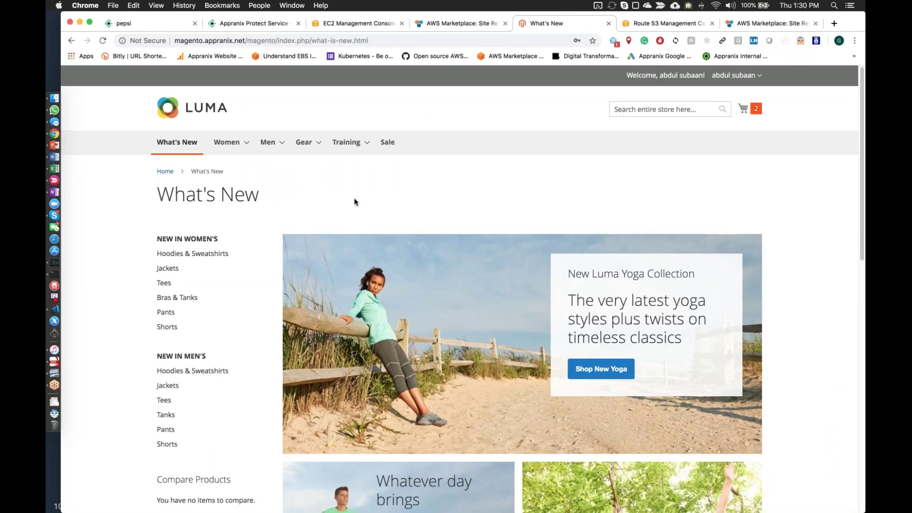
Browse the Luma store's Women page and review the items in the shopping cart.
left_click(227, 142)
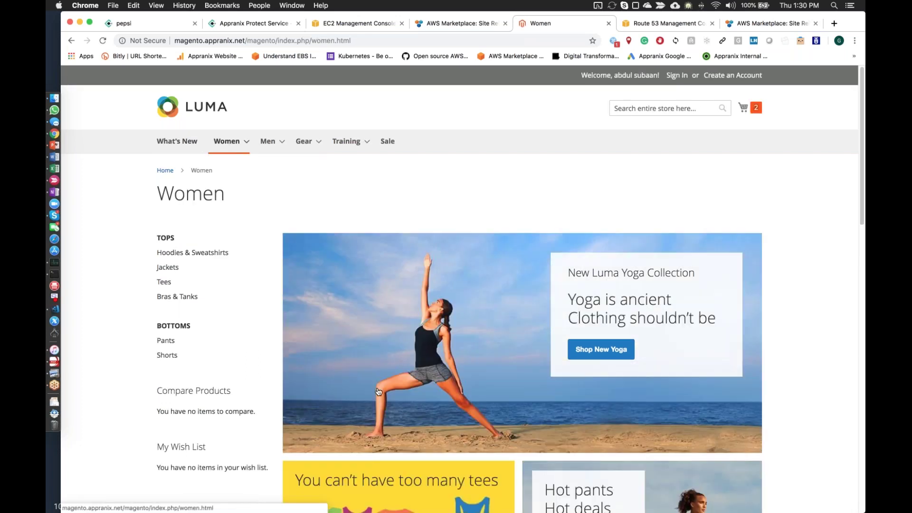
scroll(379, 392, "down", 7)
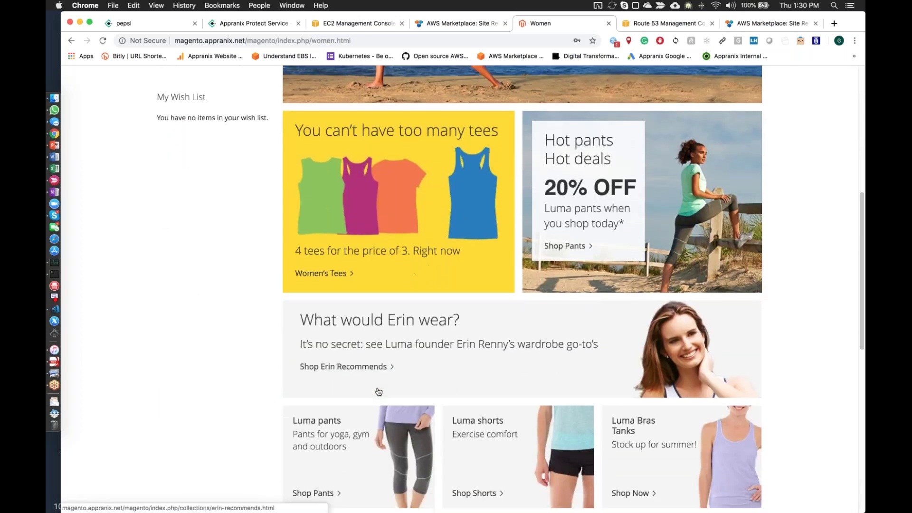
scroll(378, 391, "down", 7)
scroll(378, 391, "up", 15)
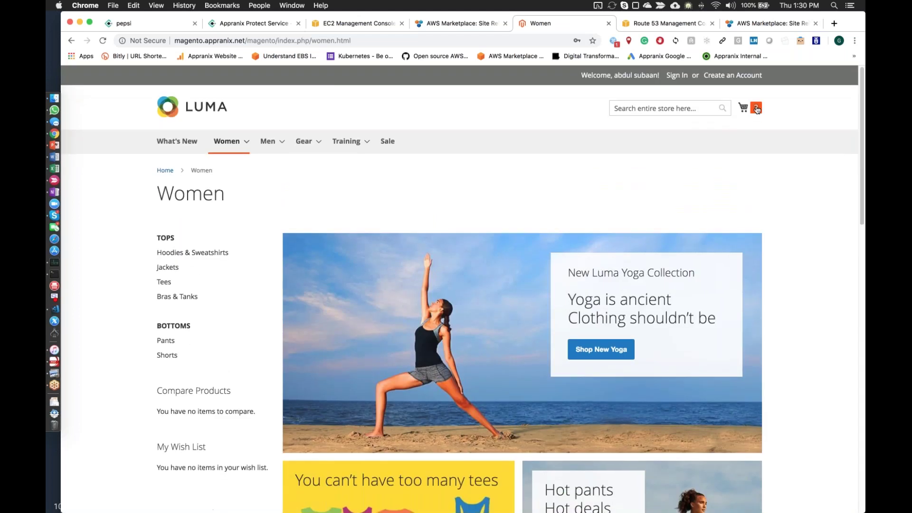
left_click(756, 109)
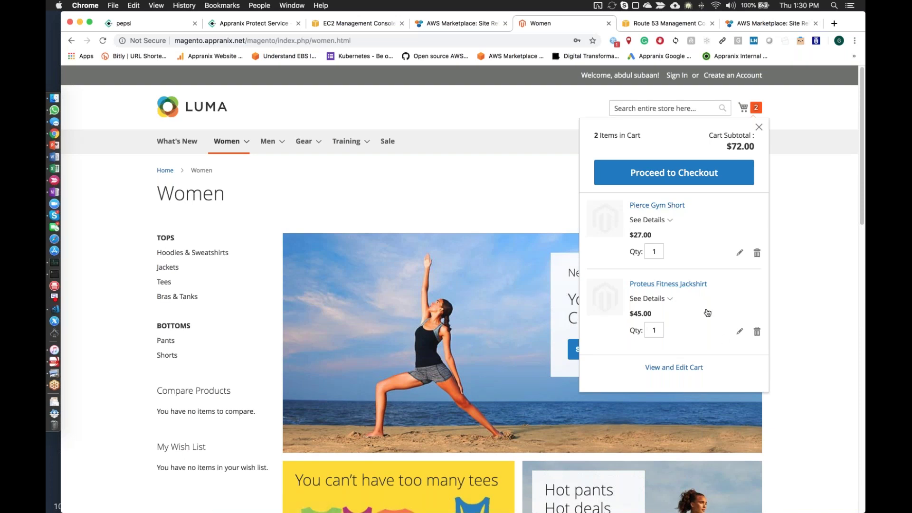
left_click(778, 281)
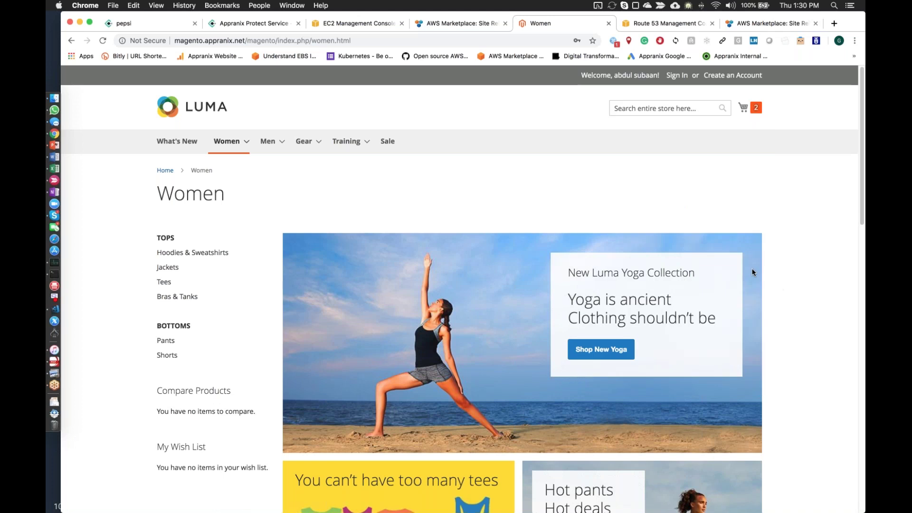
Switch to the Appranix DR environment and open the HourlyBackup protection policy's details.
left_click(255, 29)
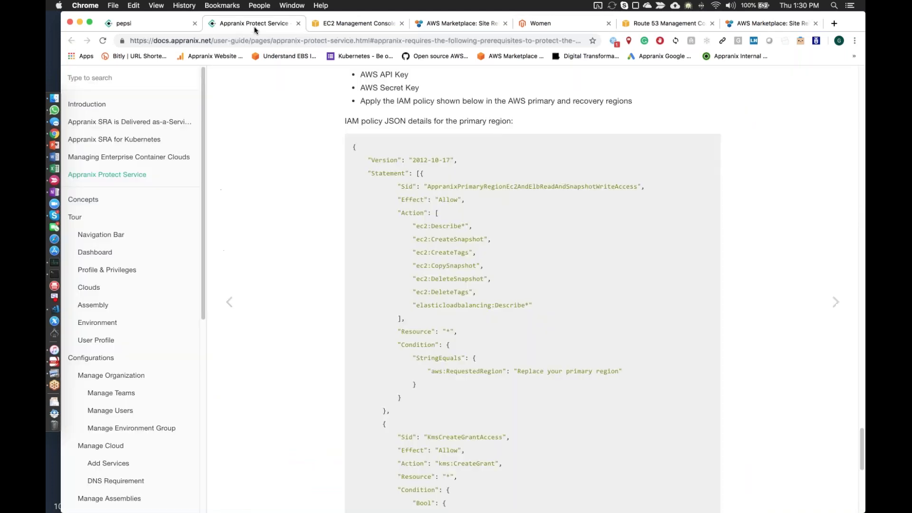
left_click(143, 25)
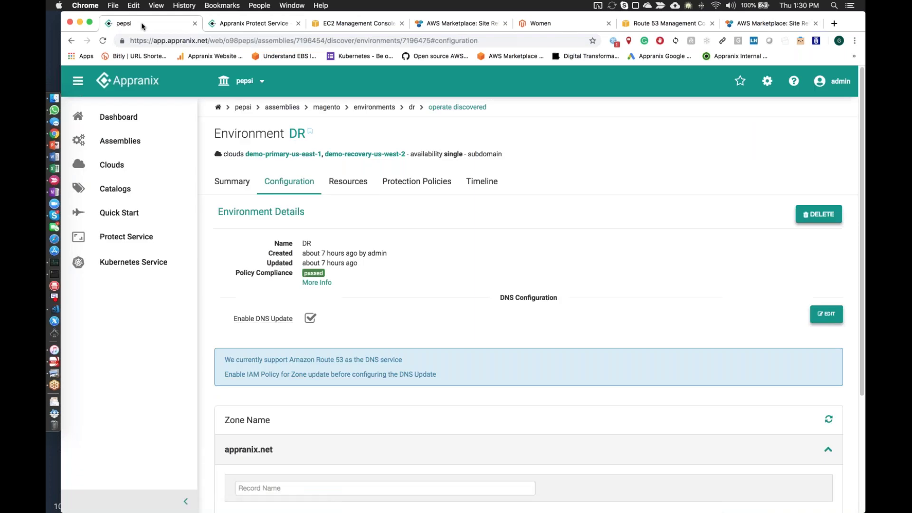
left_click(426, 182)
left_click(244, 266)
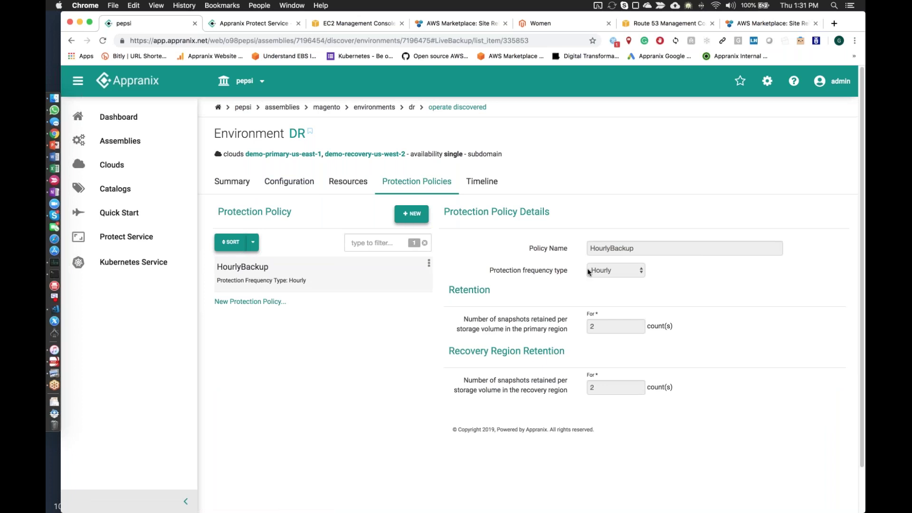
Check the frequency types offered for a new protection policy, cancel it, and review HourlyBackup's recovery region retention.
left_click(264, 301)
key("space")
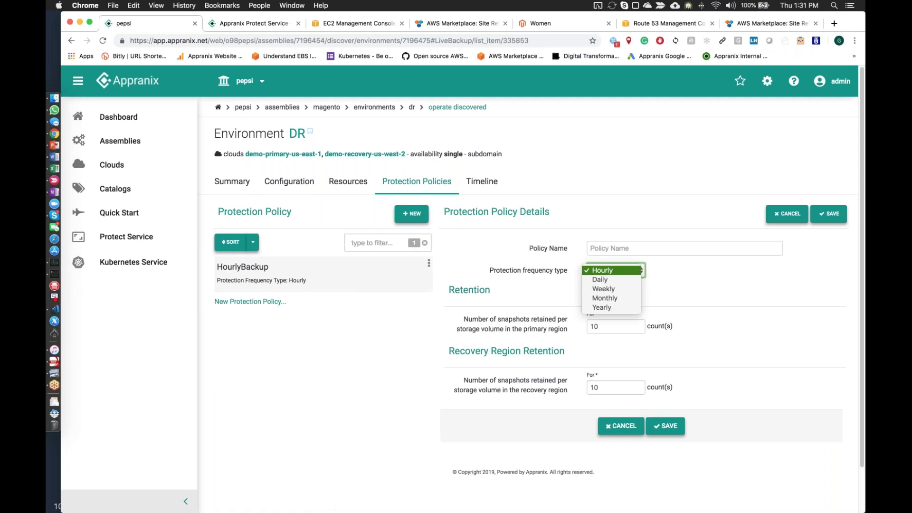
left_click(711, 286)
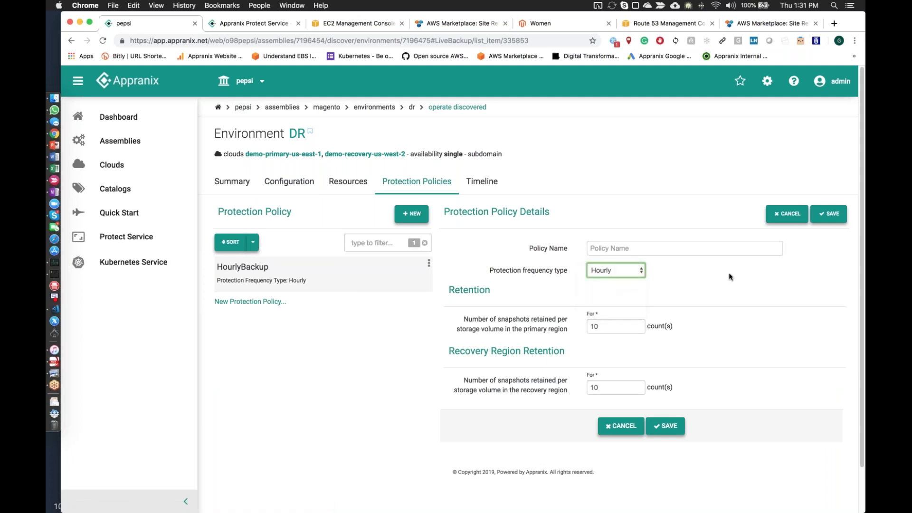
left_click(780, 220)
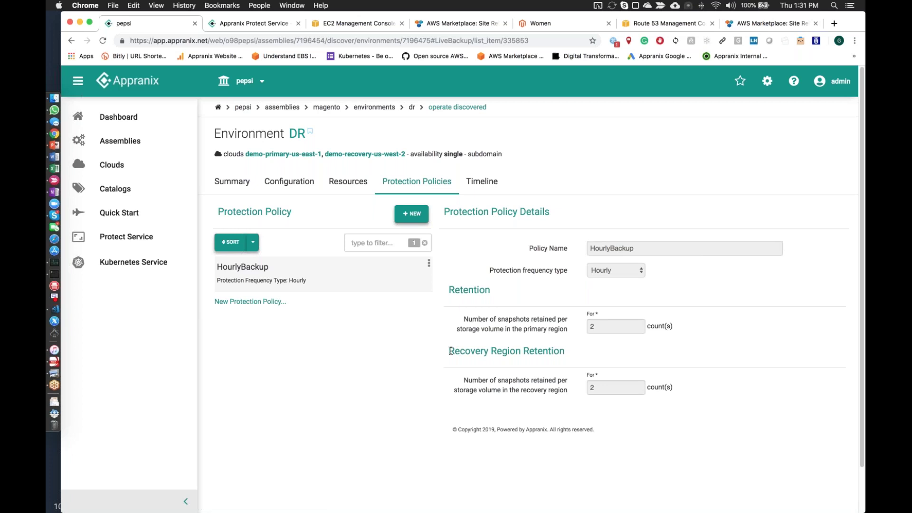
left_click_drag(450, 350, 520, 351)
left_click(520, 352)
left_click(481, 181)
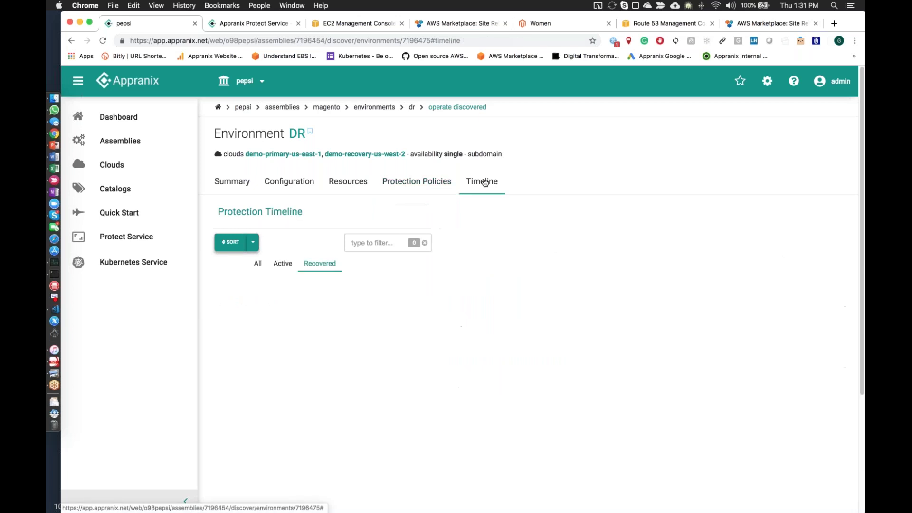
left_click(257, 265)
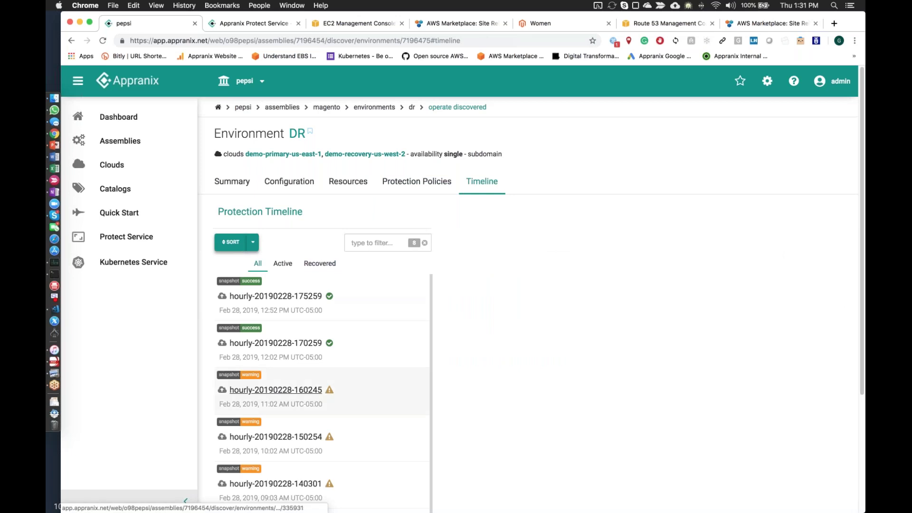
scroll(276, 372, "down", 1)
scroll(313, 345, "up", 1)
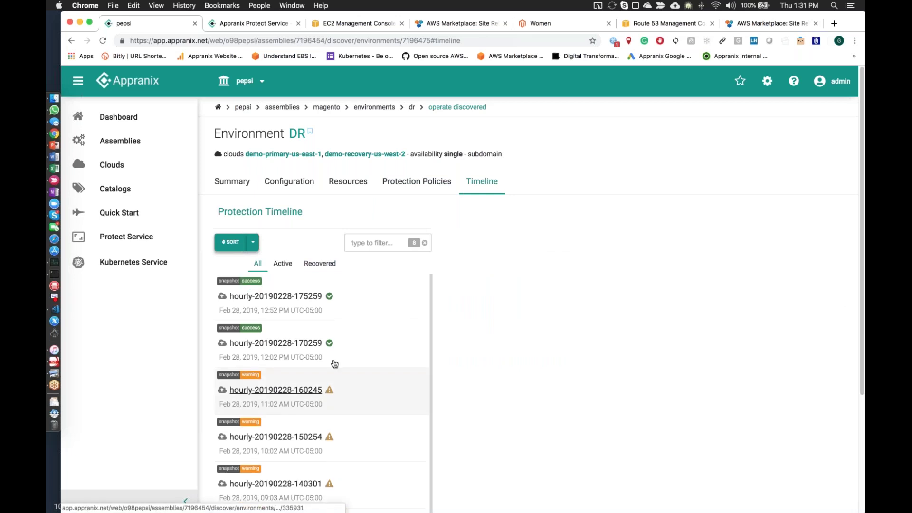
left_click(312, 343)
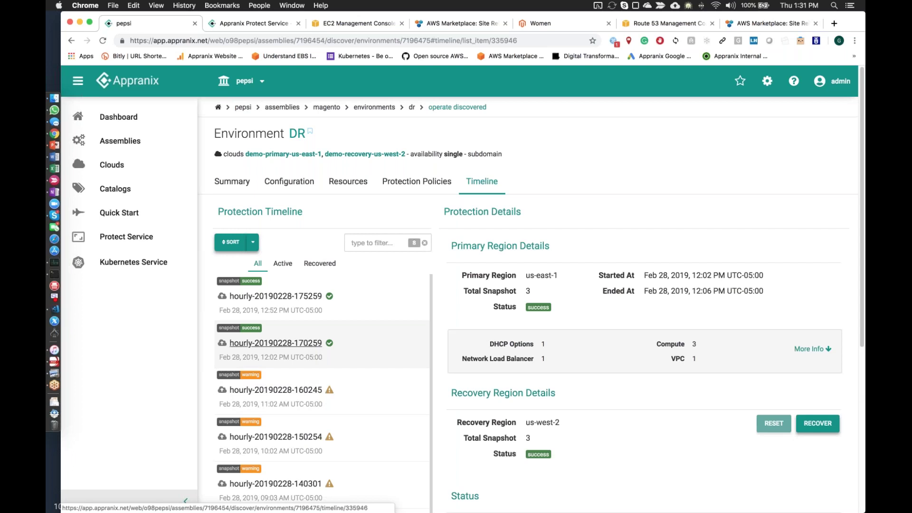
left_click(804, 350)
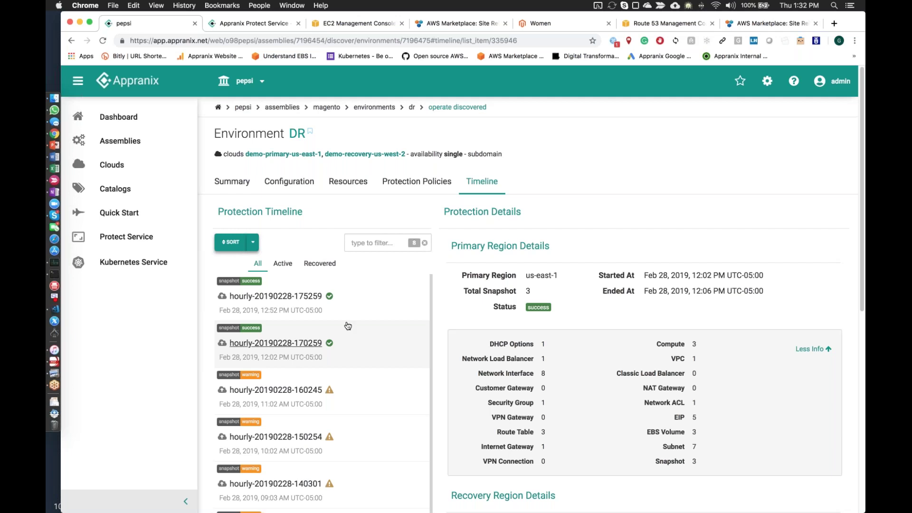
left_click(312, 297)
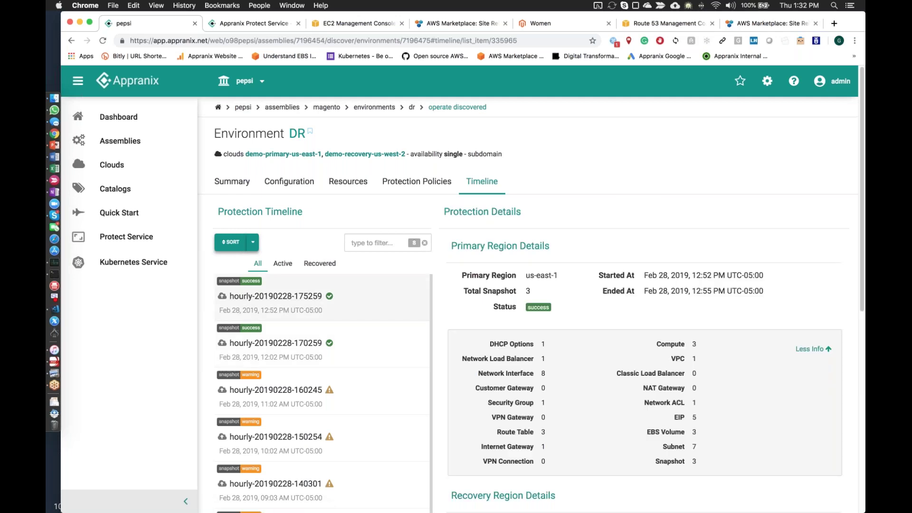
scroll(463, 265, "down", 10)
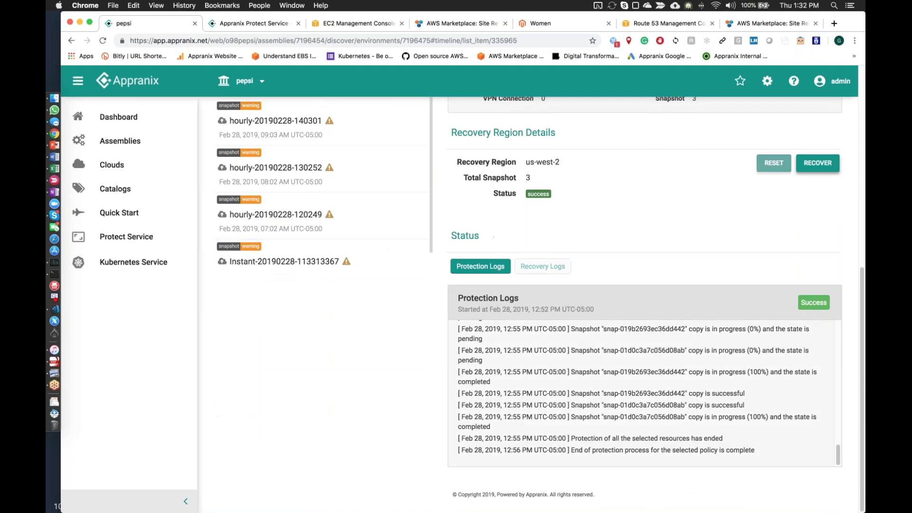
scroll(561, 356, "up", 15)
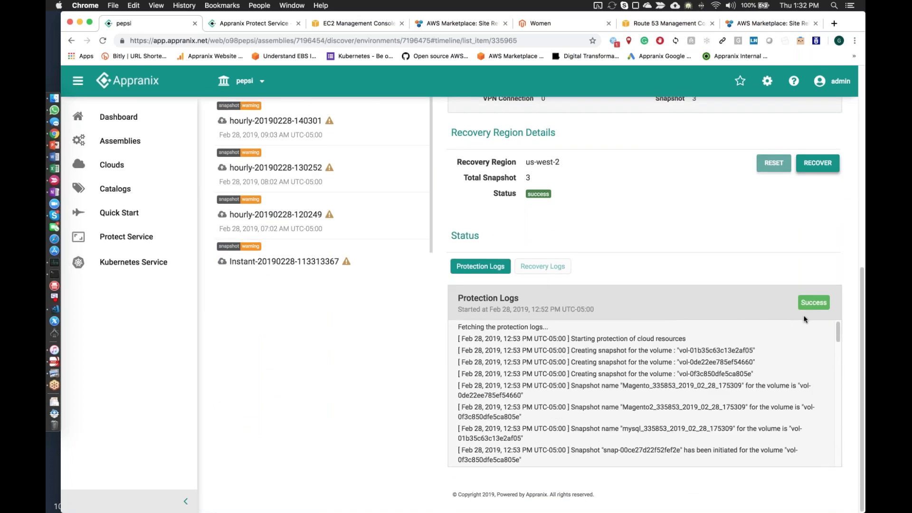
scroll(688, 348, "down", 10)
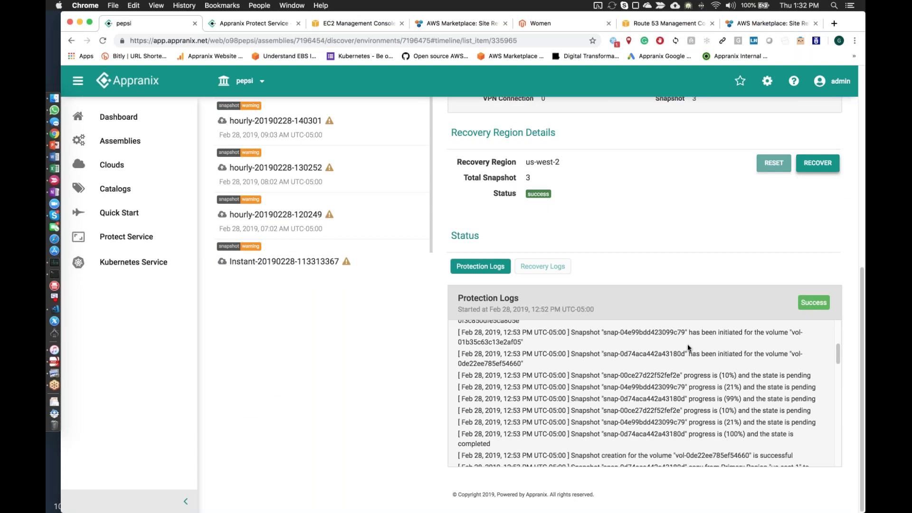
scroll(641, 392, "up", 10)
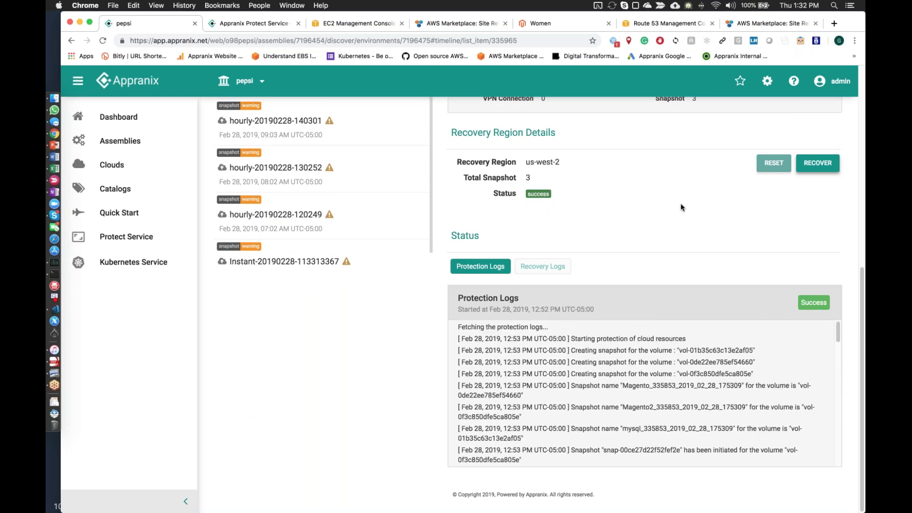
scroll(677, 200, "up", 8)
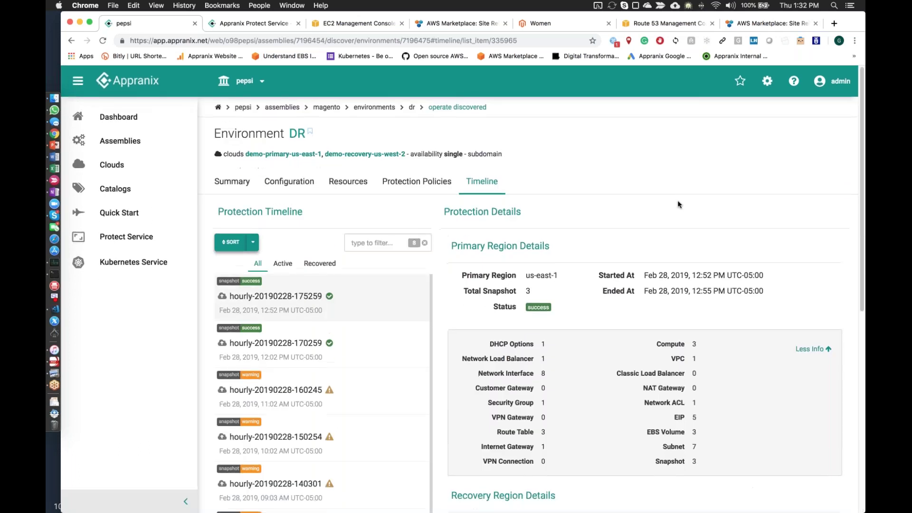
Switch to the EC2 console and stop the Magento2 and mysql instances together.
left_click(365, 25)
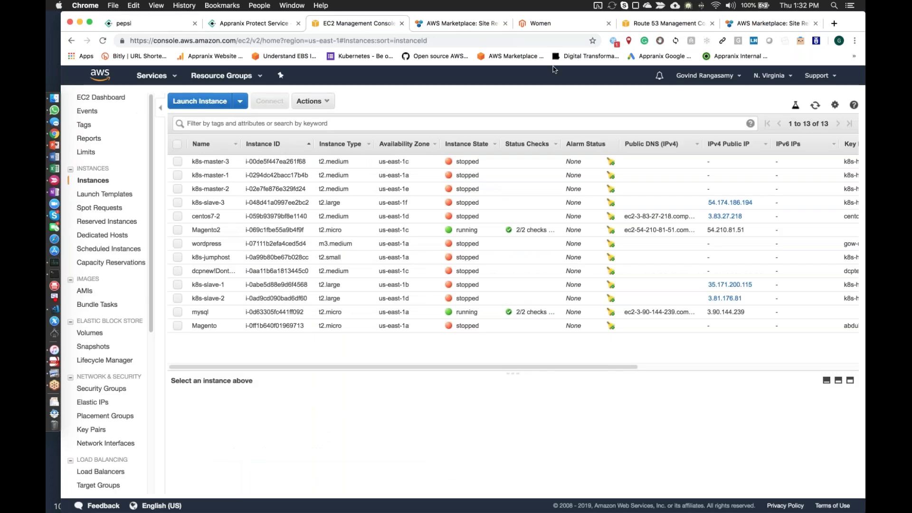
left_click(543, 26)
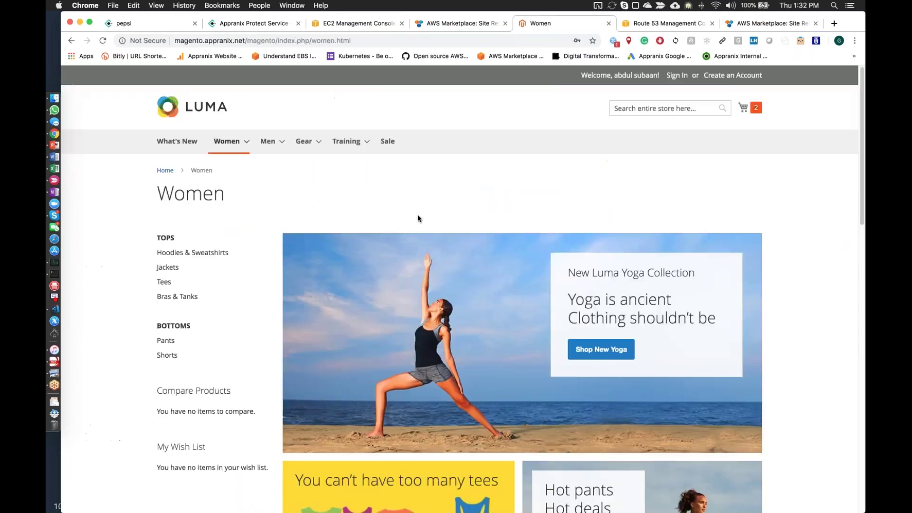
left_click(365, 25)
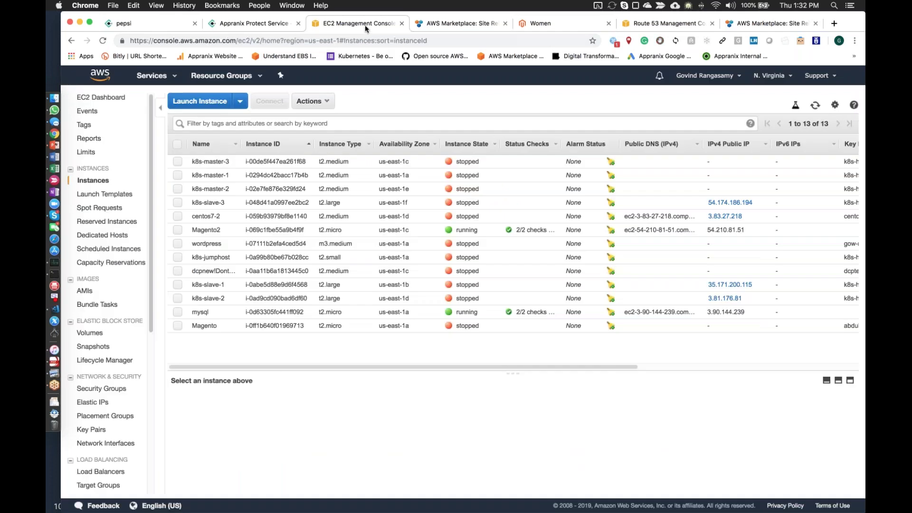
left_click(176, 230)
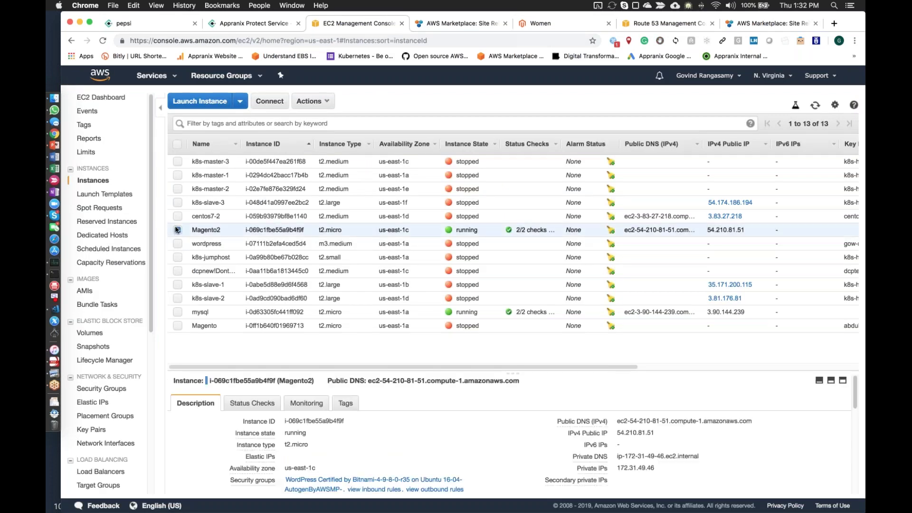
left_click(177, 312)
left_click(309, 101)
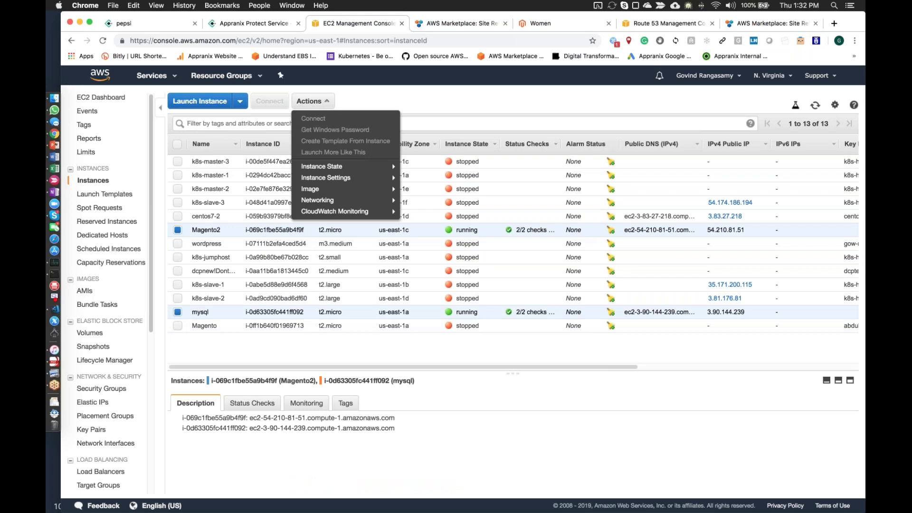
mouse_move(332, 166)
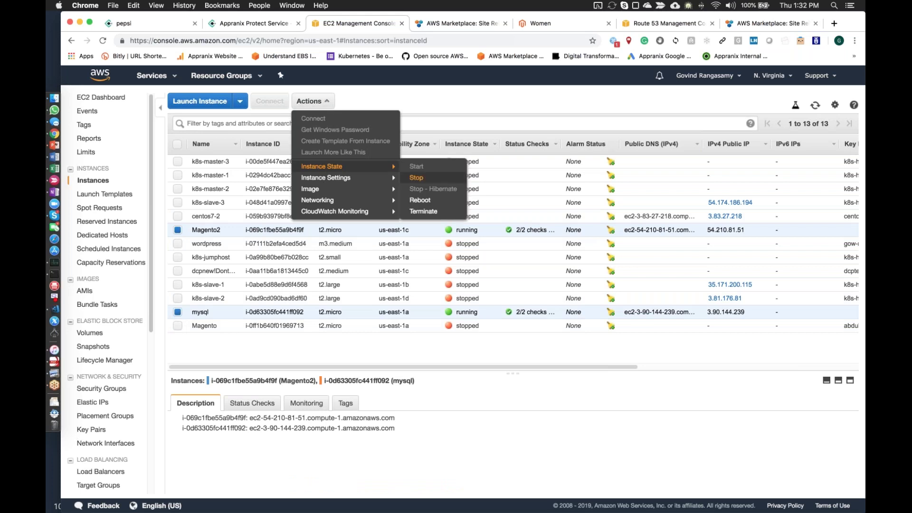
left_click(416, 177)
left_click(660, 357)
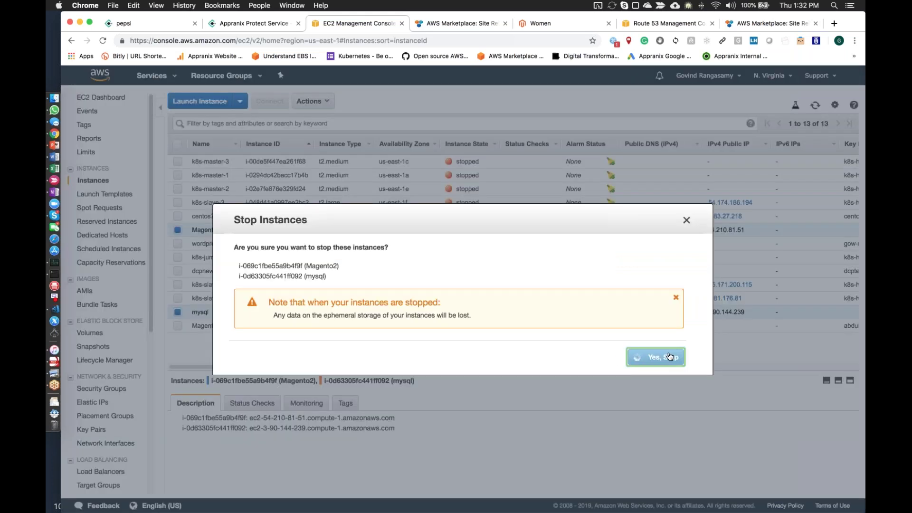
Test whether the Luma store still responds by opening other categories, and check the state of the two EC2 instances.
left_click(540, 26)
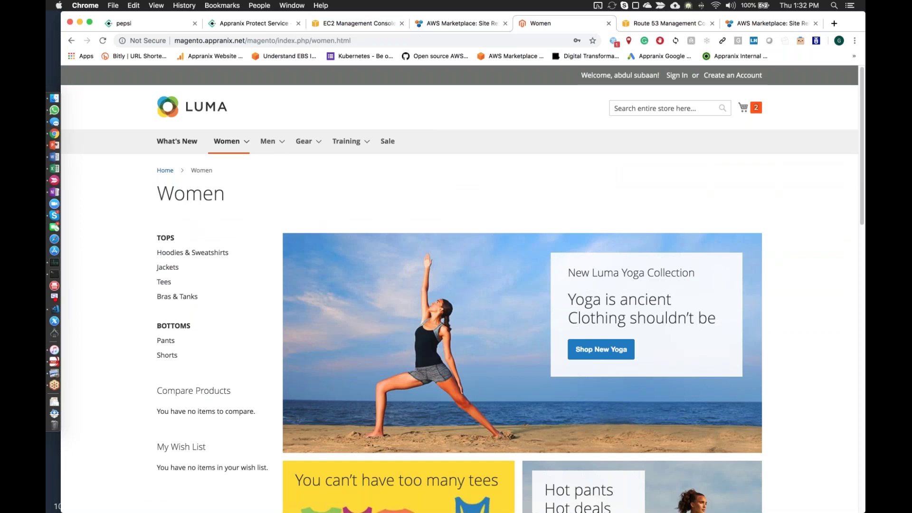
left_click(189, 142)
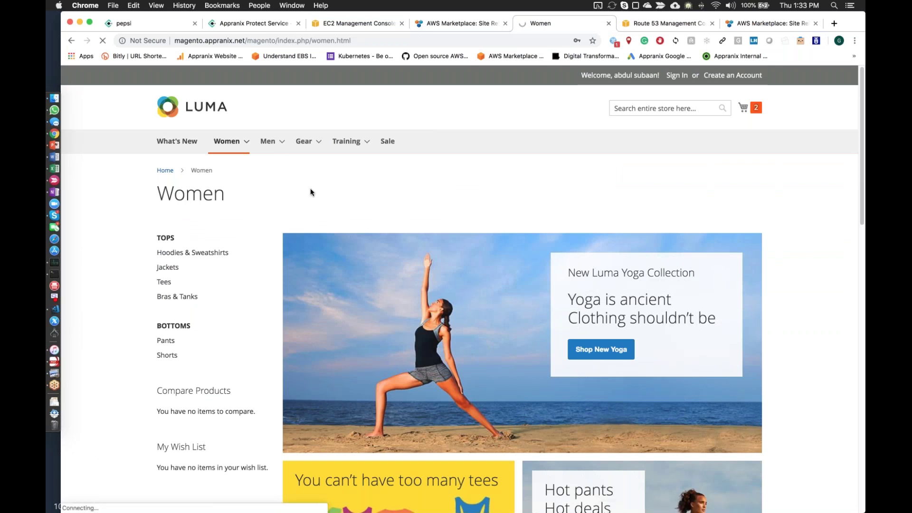
mouse_move(267, 143)
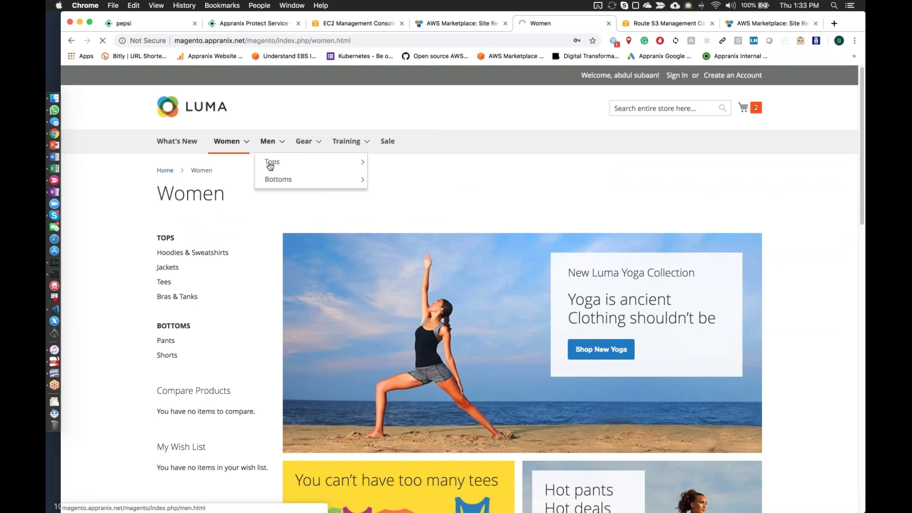
mouse_move(268, 166)
left_click(408, 168)
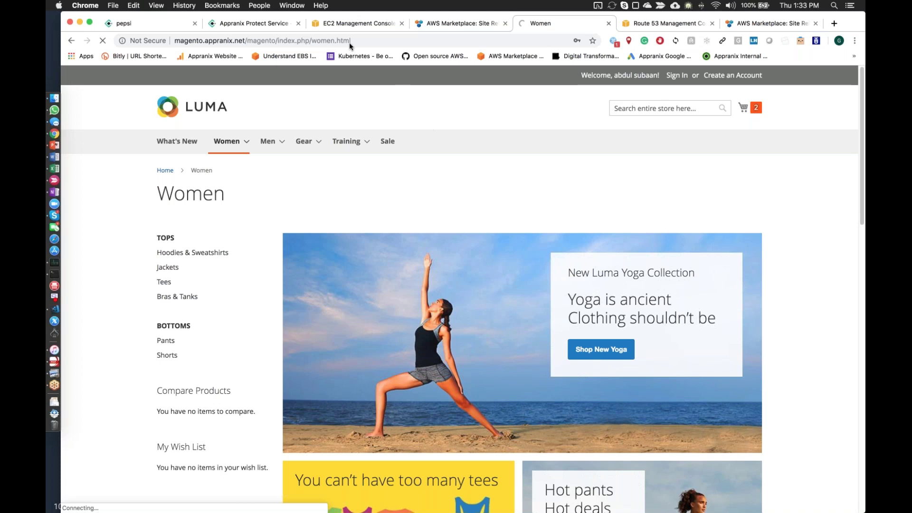
left_click(347, 25)
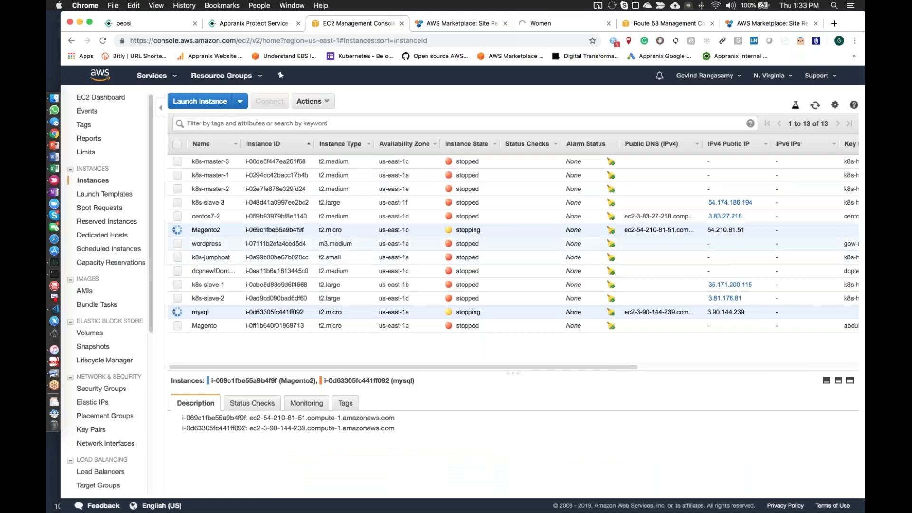
left_click(541, 23)
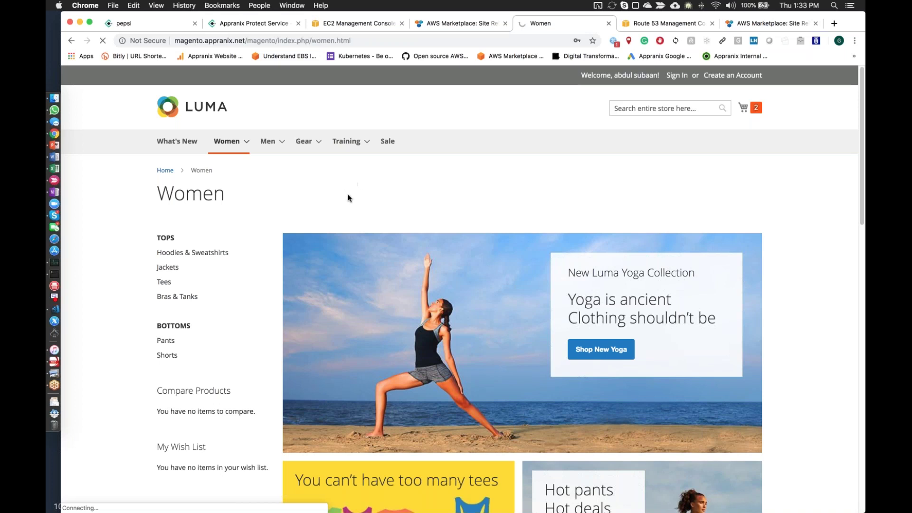
Retry the store's Women page address in a new browser tab, and check the state of the stopped instances in EC2.
left_click(359, 40)
key("super+c")
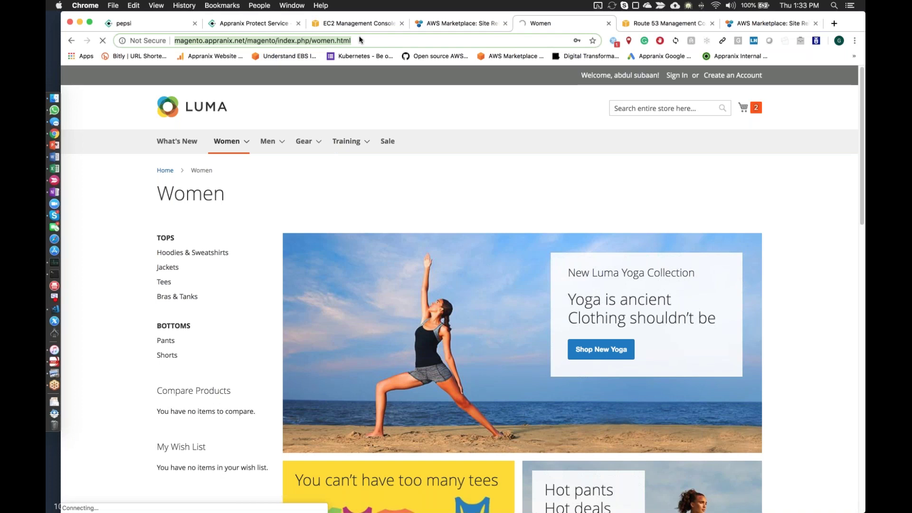
left_click(834, 23)
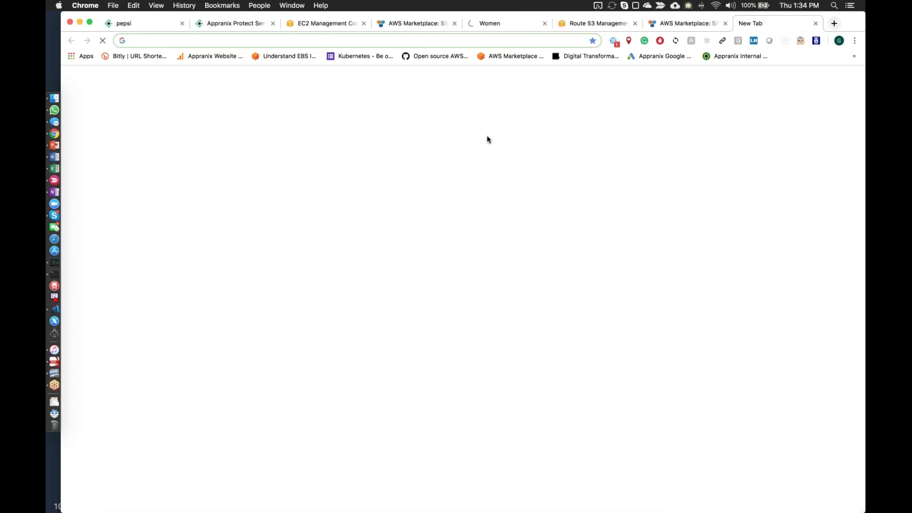
key("super+v")
key("Return")
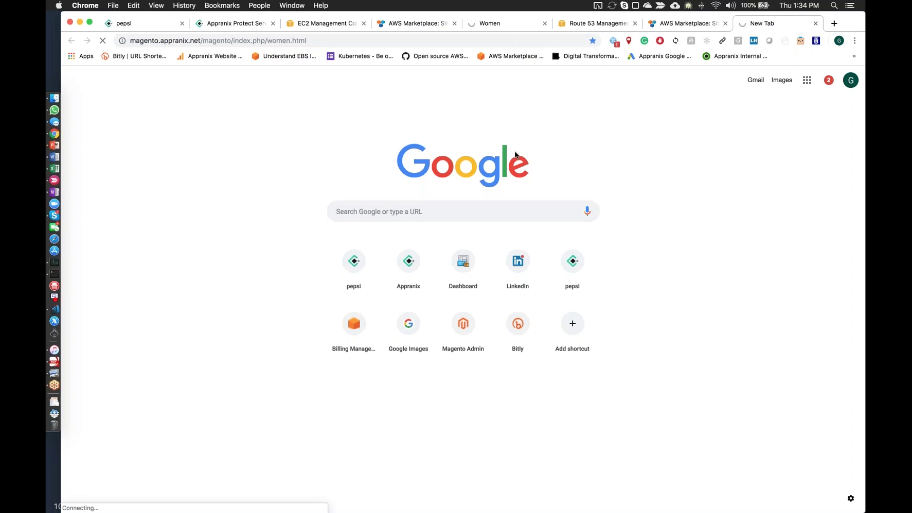
left_click(297, 27)
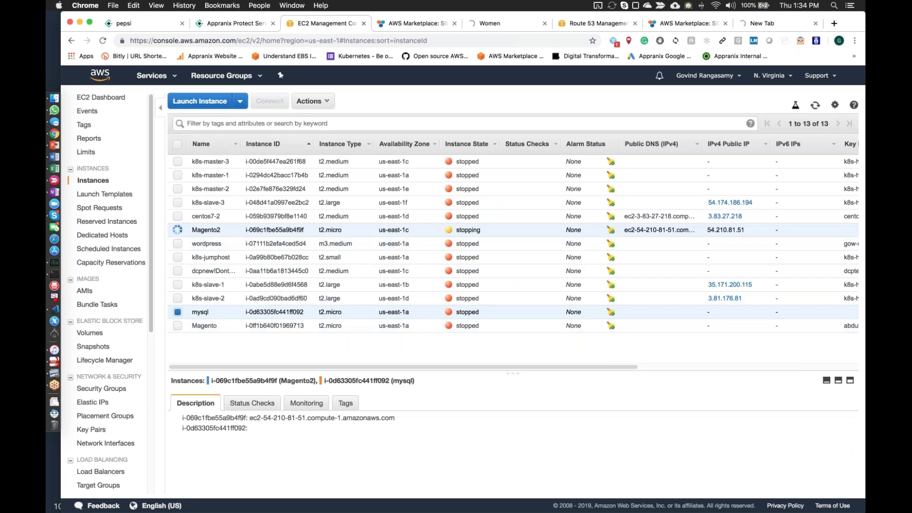
left_click(512, 22)
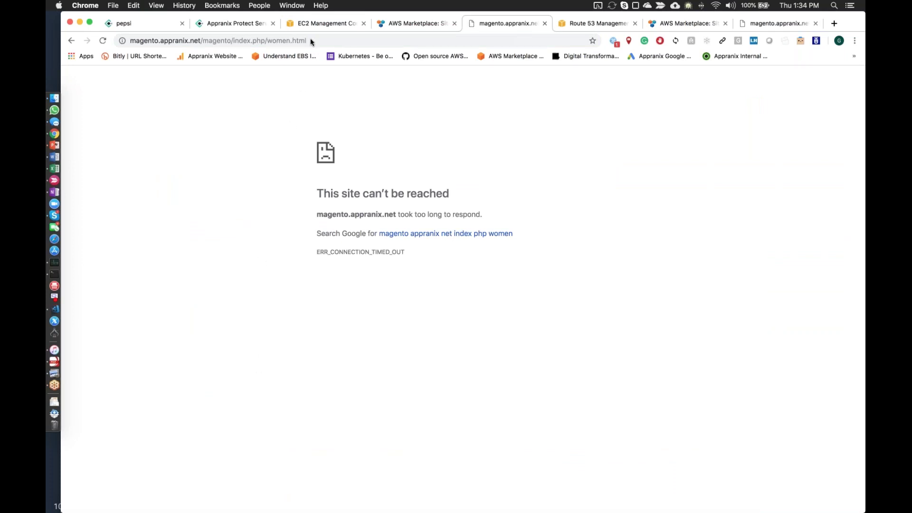
left_click(319, 25)
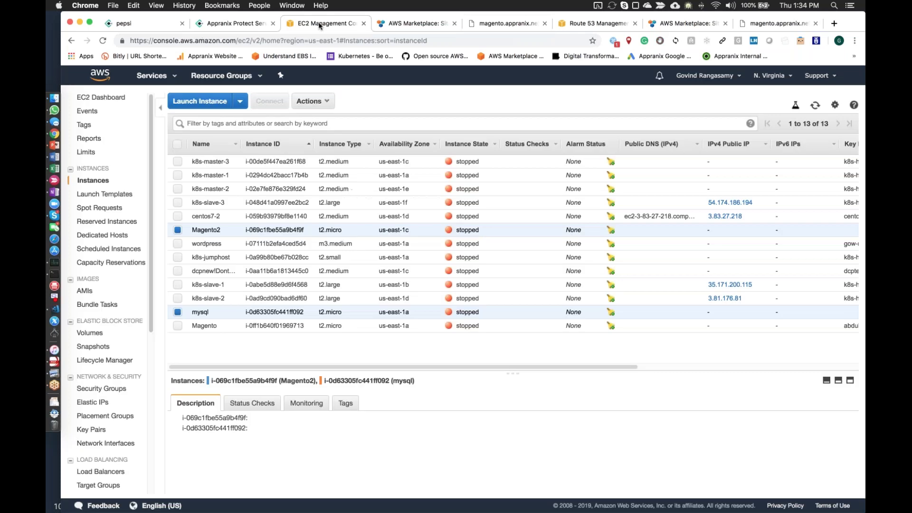
left_click(159, 25)
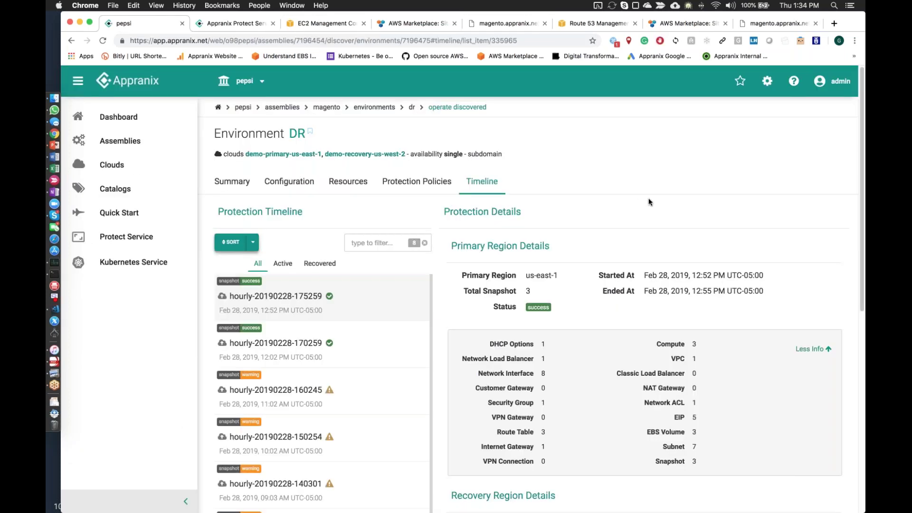
scroll(649, 202, "down", 5)
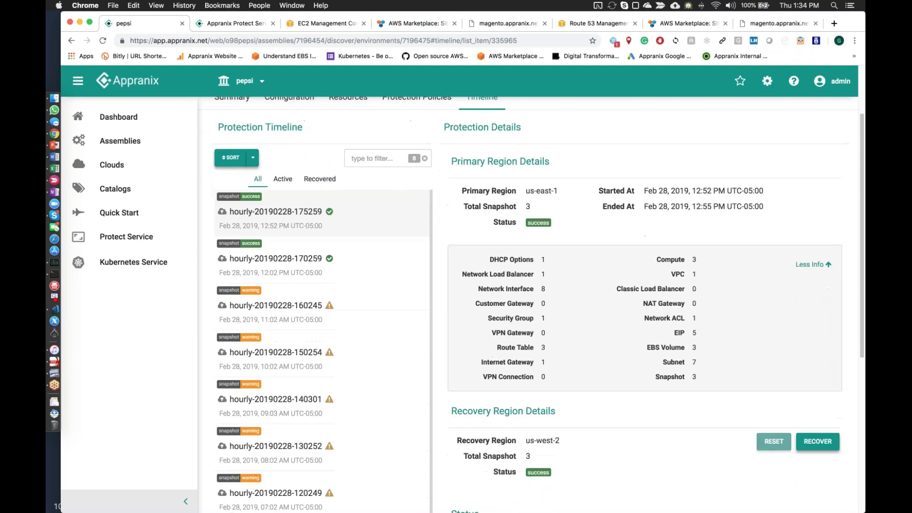
left_click(811, 385)
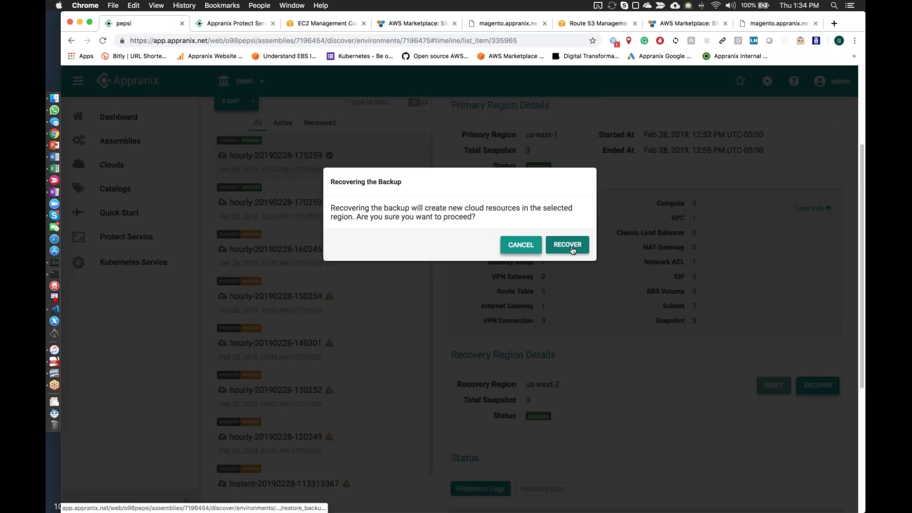
left_click(567, 244)
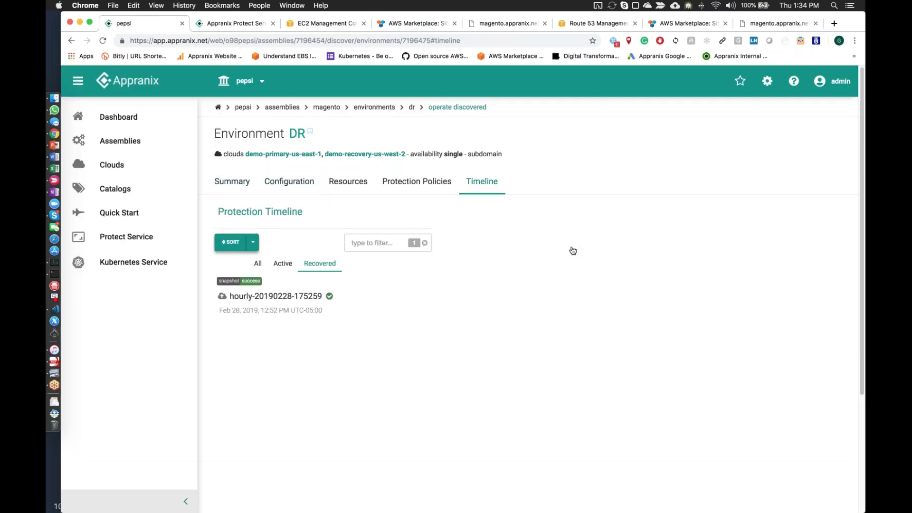
left_click(281, 297)
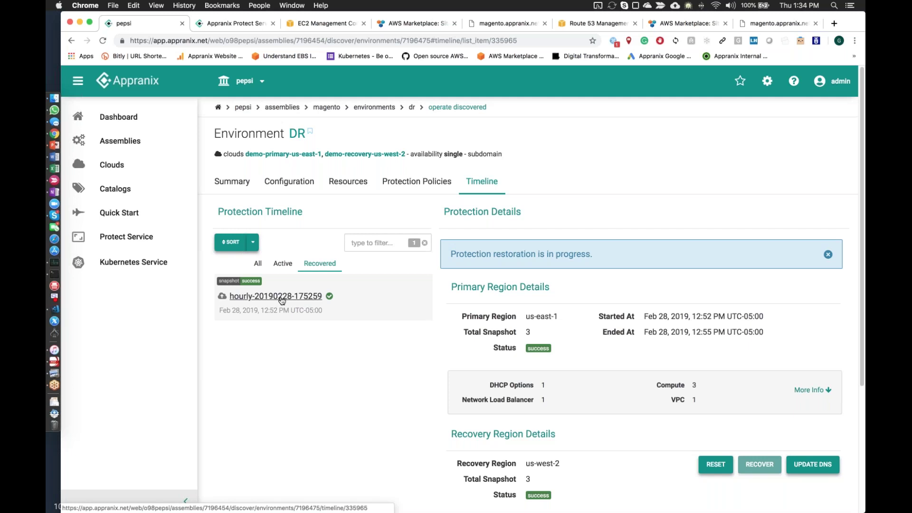
scroll(711, 354, "down", 4)
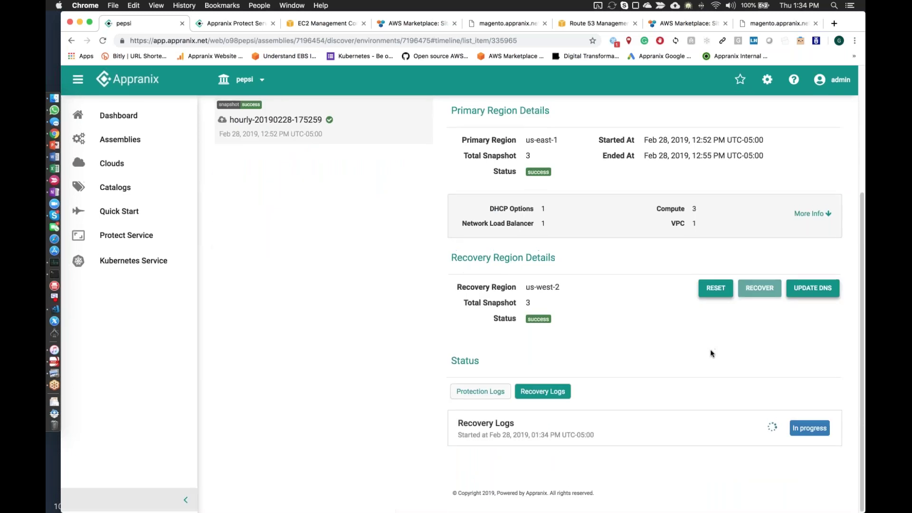
left_click(690, 434)
scroll(642, 383, "down", 3)
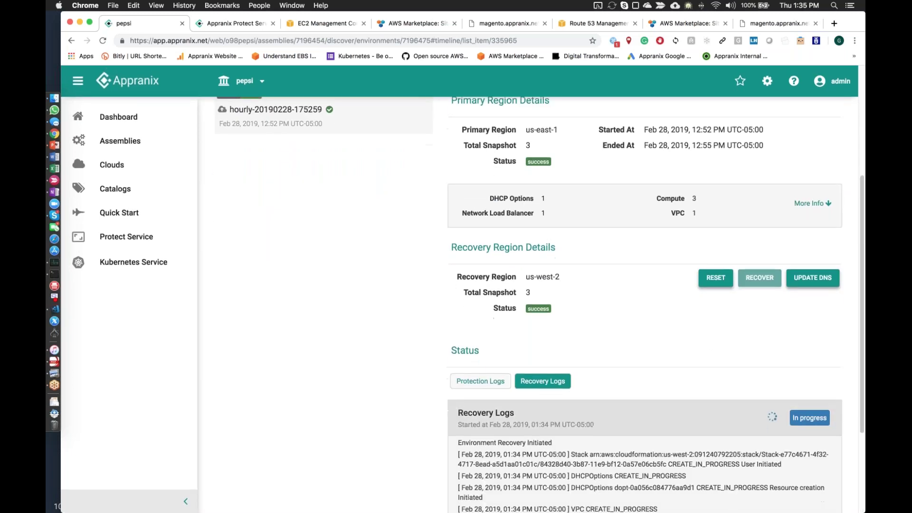
Switch to the EC2 console, change the region to Oregon, and review its instances, snapshots and resource dashboard.
left_click(331, 22)
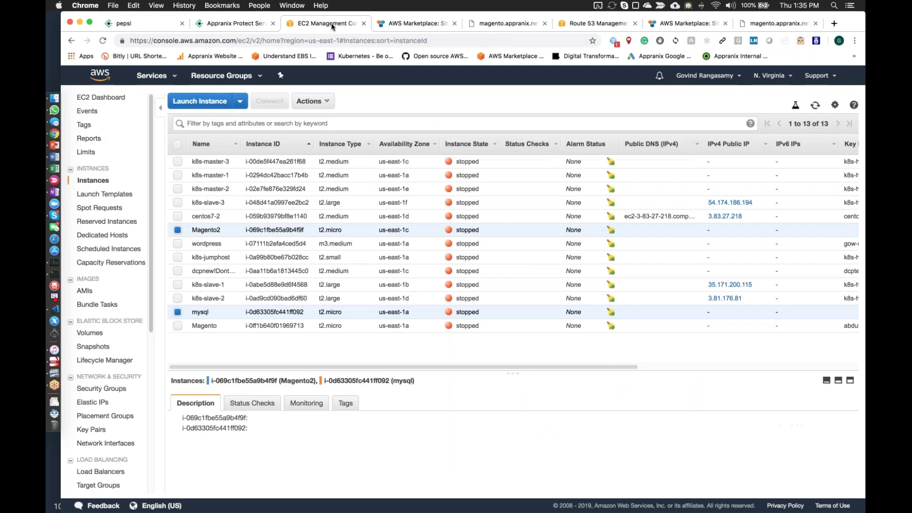
left_click(771, 76)
left_click(731, 144)
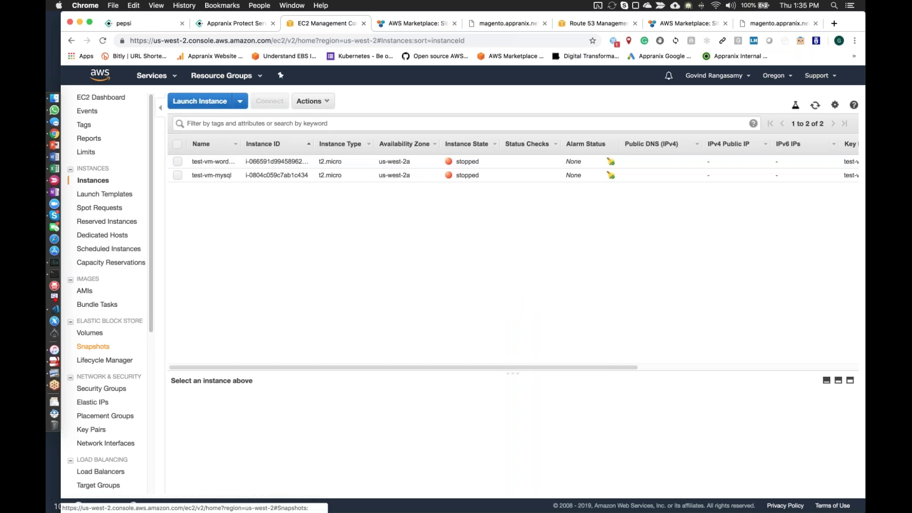
left_click(93, 346)
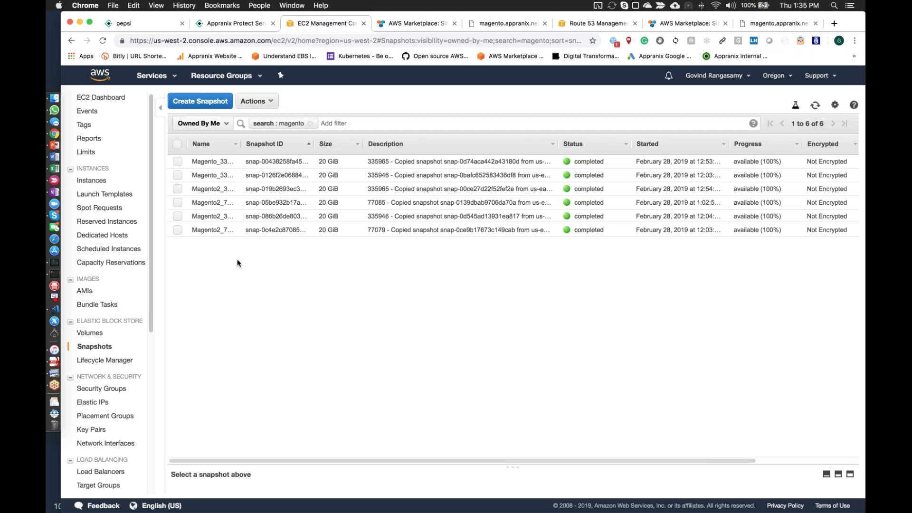
left_click(122, 389)
left_click(112, 100)
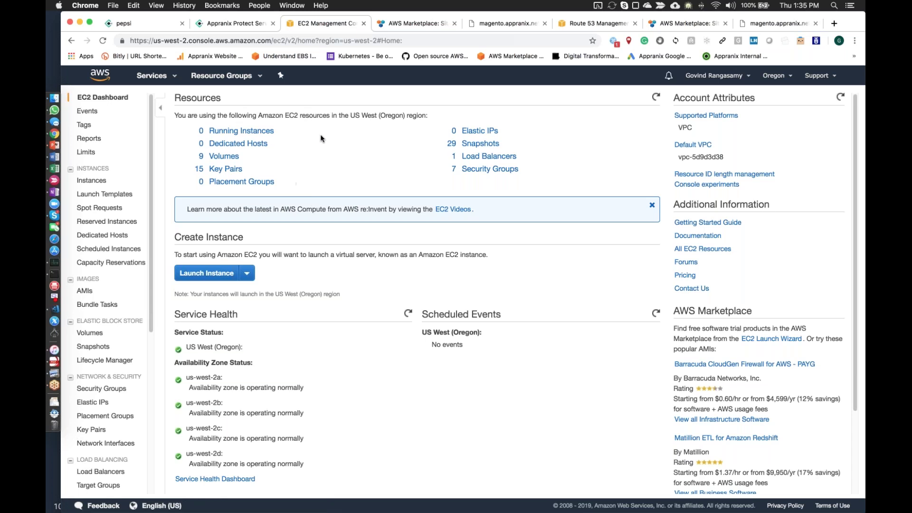
Check the Appranix recovery logs, and examine the recovered Magento2 instance's public IP in the Oregon EC2 console.
left_click(151, 21)
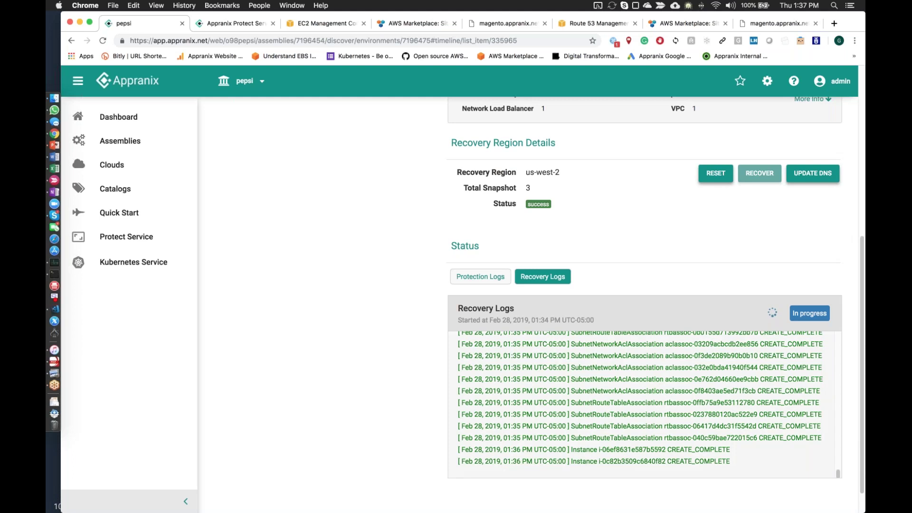
left_click(307, 27)
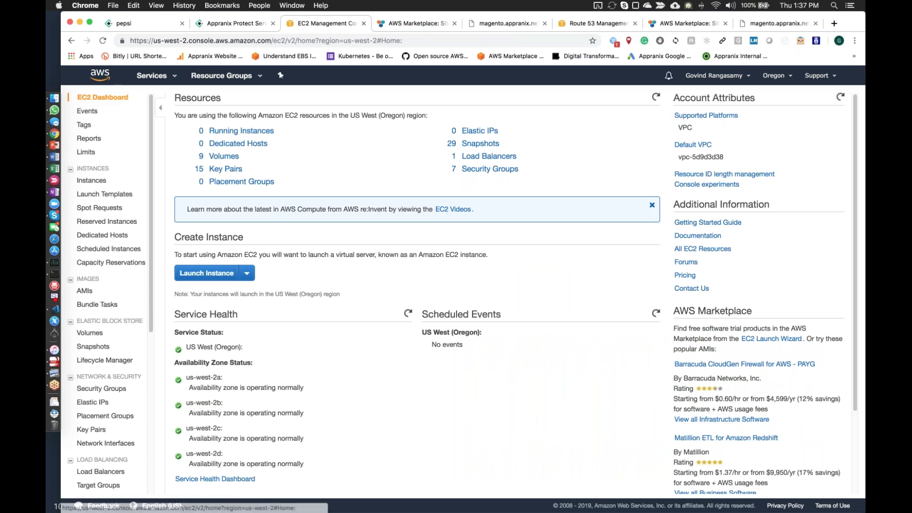
left_click(243, 131)
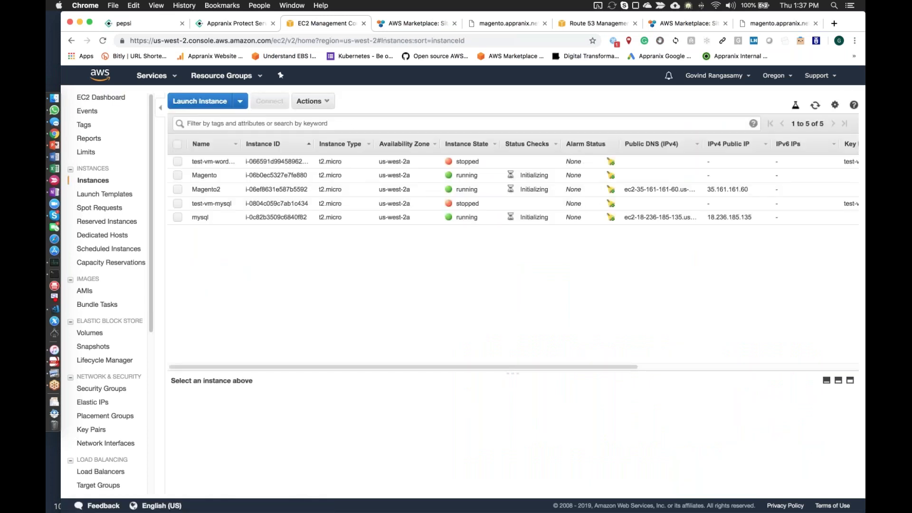
left_click(217, 188)
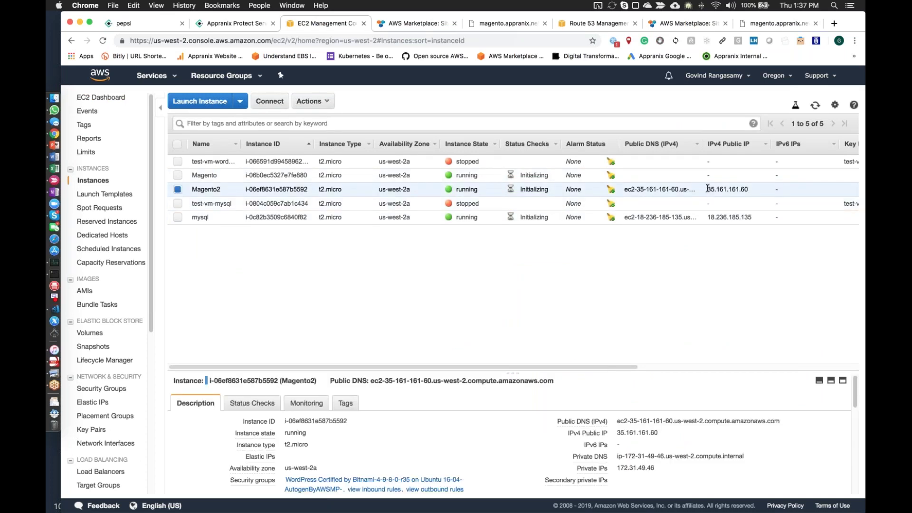
left_click_drag(707, 188, 748, 189)
left_click(748, 189)
Monitor the Appranix recovery logs while looking through the Oregon region's security groups, tags and running instances in EC2.
left_click(152, 24)
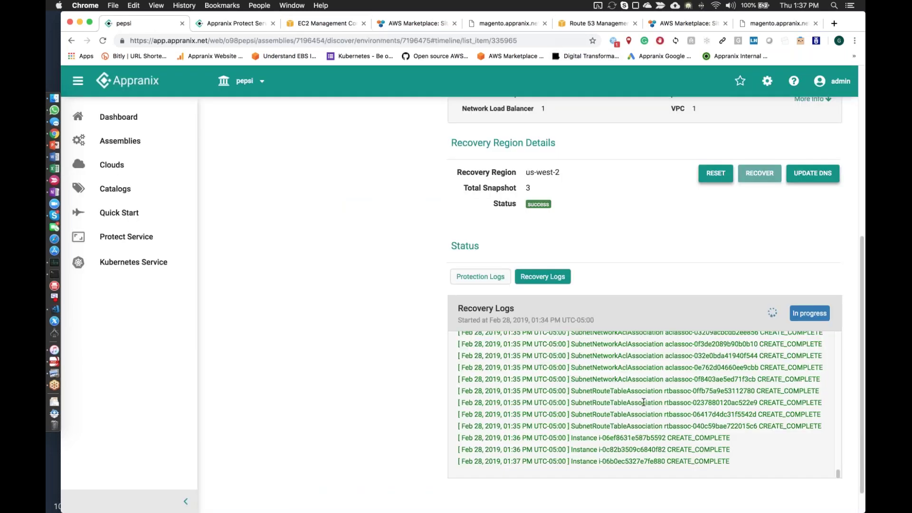
scroll(614, 410, "down", 3)
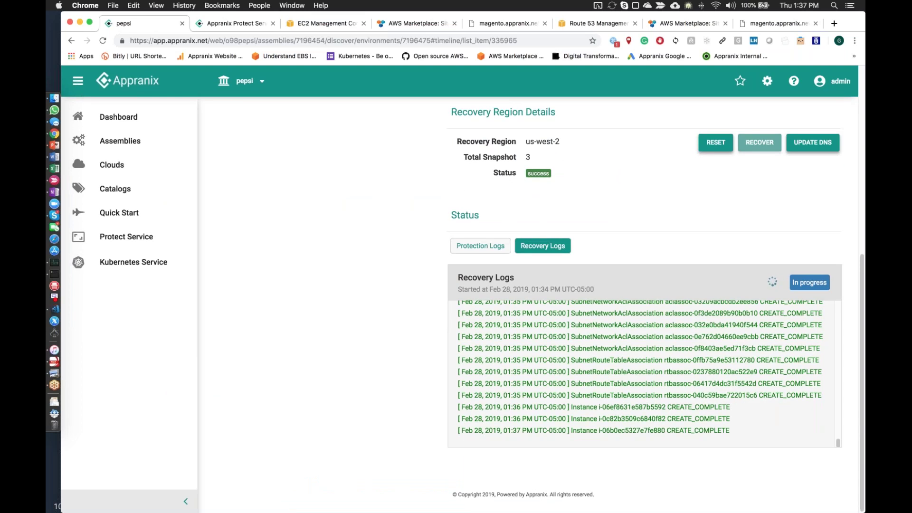
left_click(310, 23)
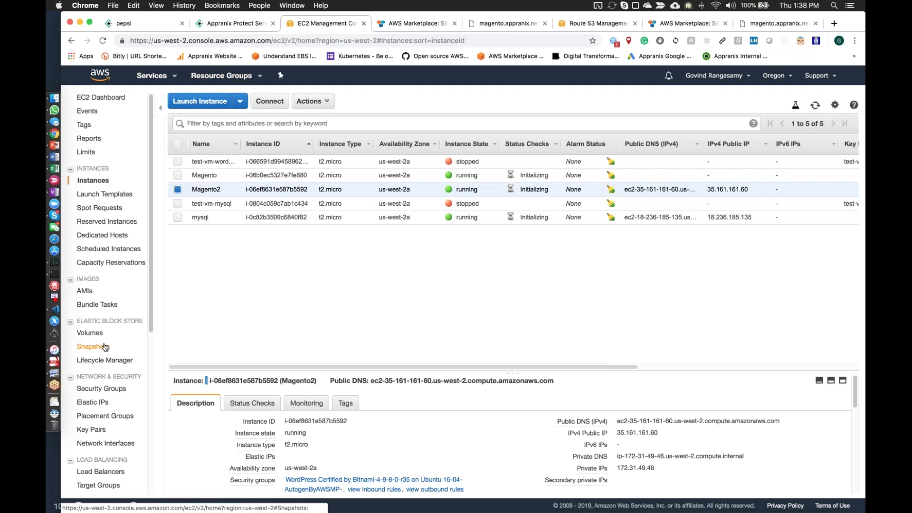
left_click(114, 390)
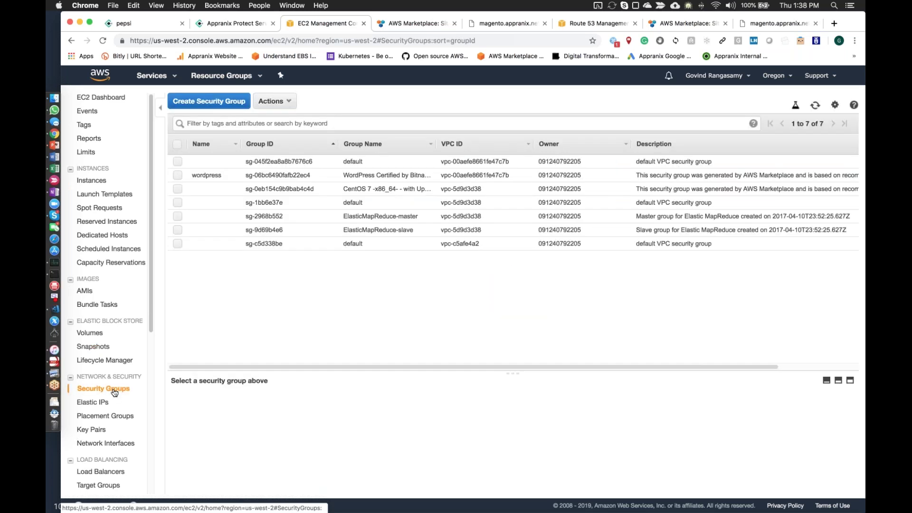
scroll(114, 391, "down", 3)
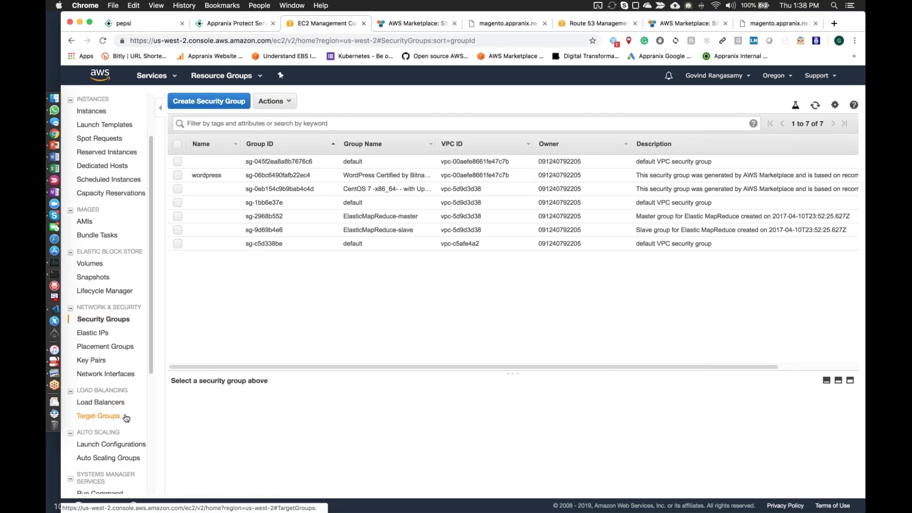
scroll(125, 417, "up", 3)
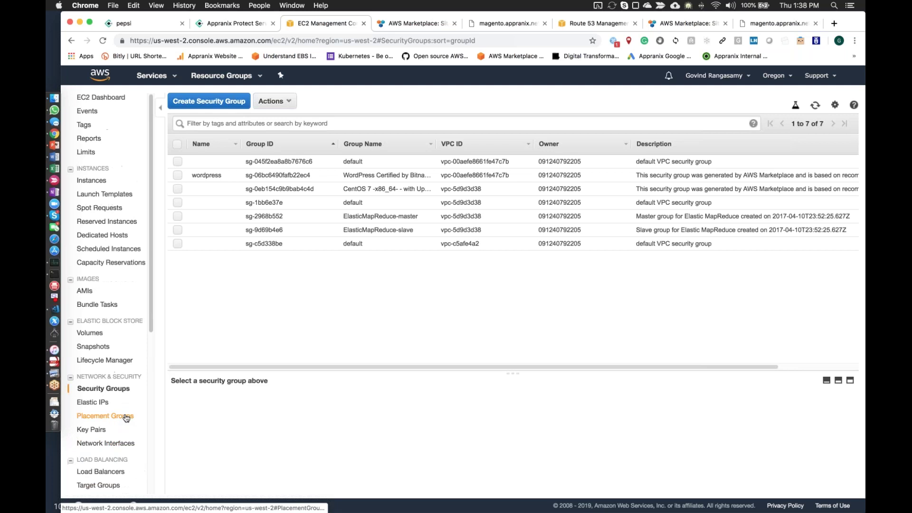
left_click(94, 180)
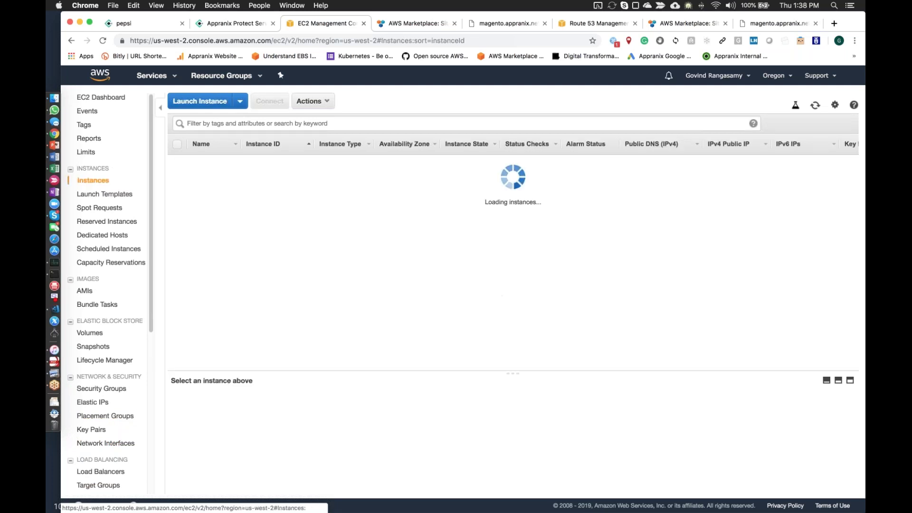
left_click(84, 124)
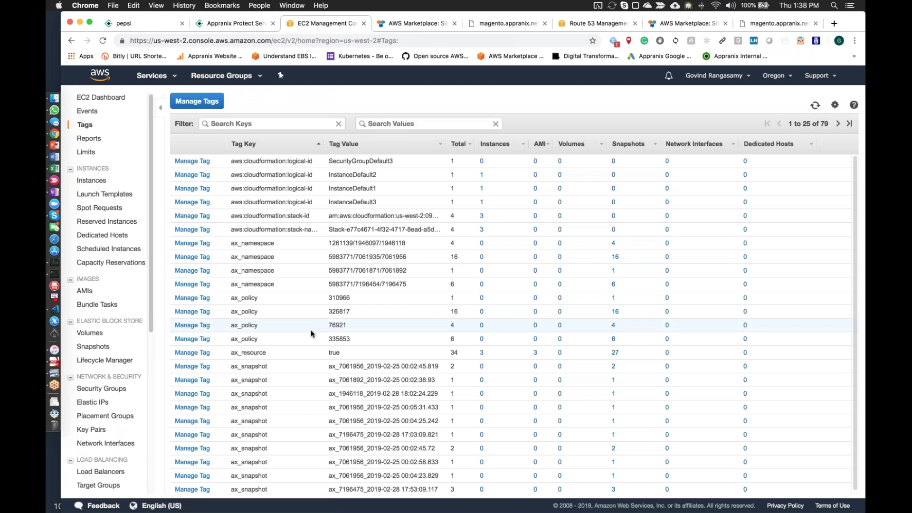
left_click(102, 97)
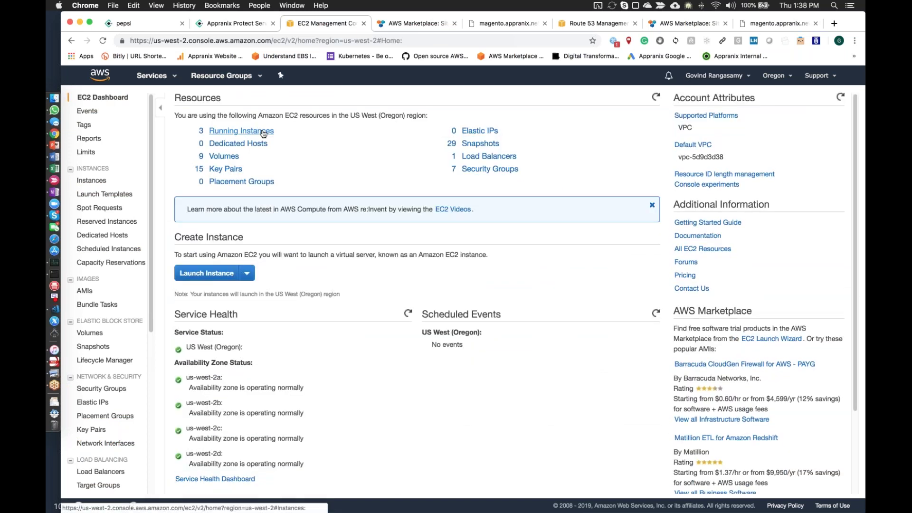
left_click(263, 132)
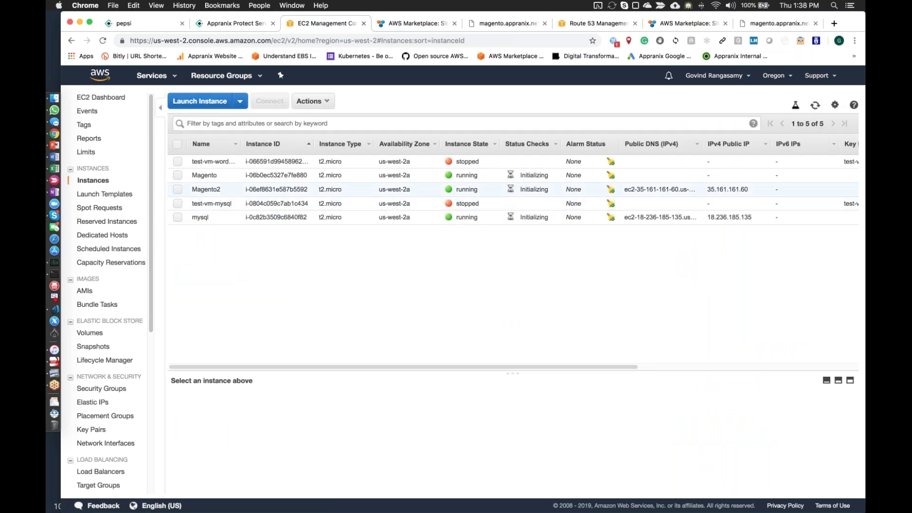
left_click(153, 25)
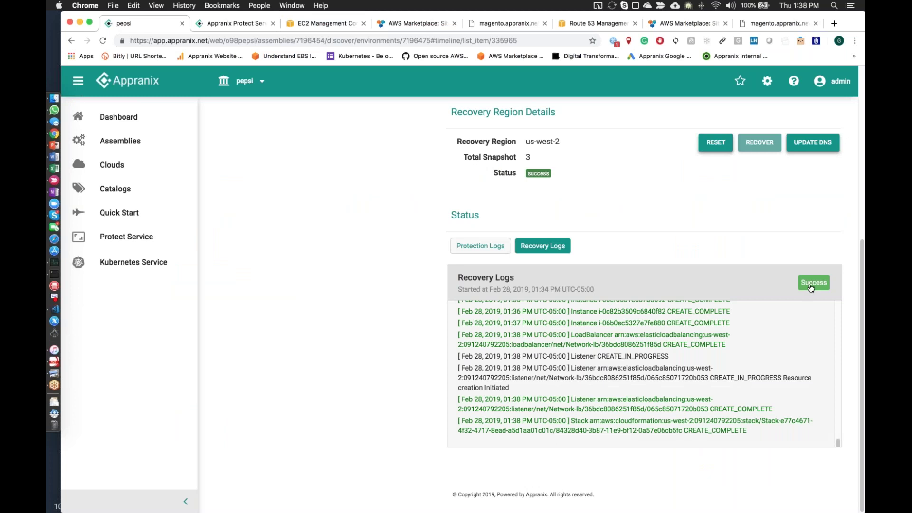
scroll(668, 201, "up", 5)
Reload the store's Women page, and switch to Route 53 to view the magento DNS record sets.
left_click(525, 24)
left_click(434, 44)
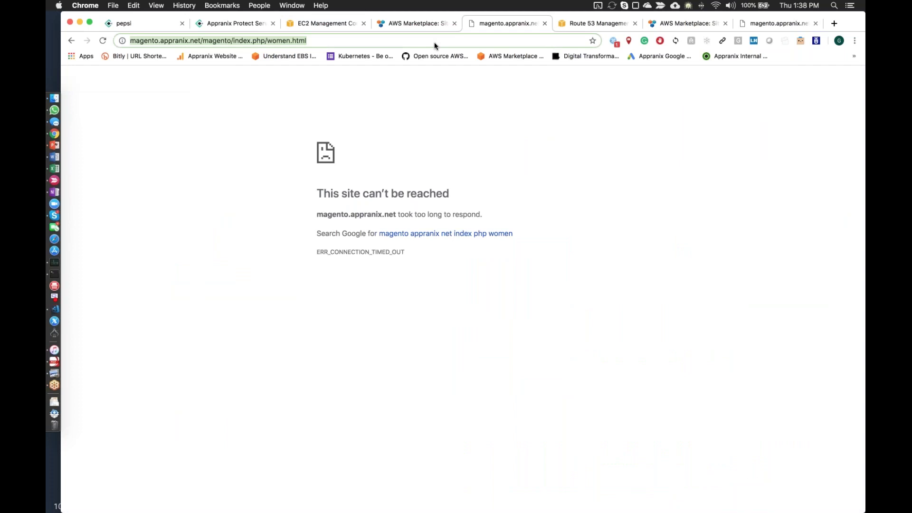
key("Return")
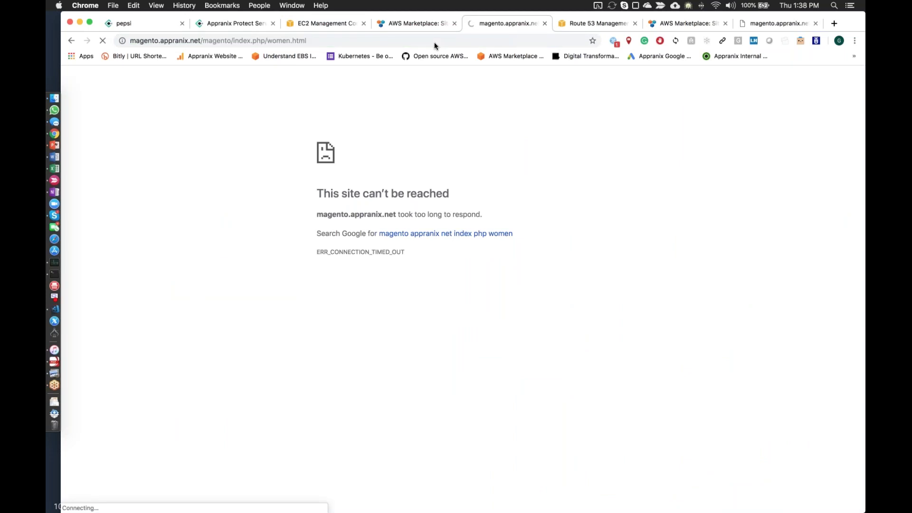
left_click(588, 22)
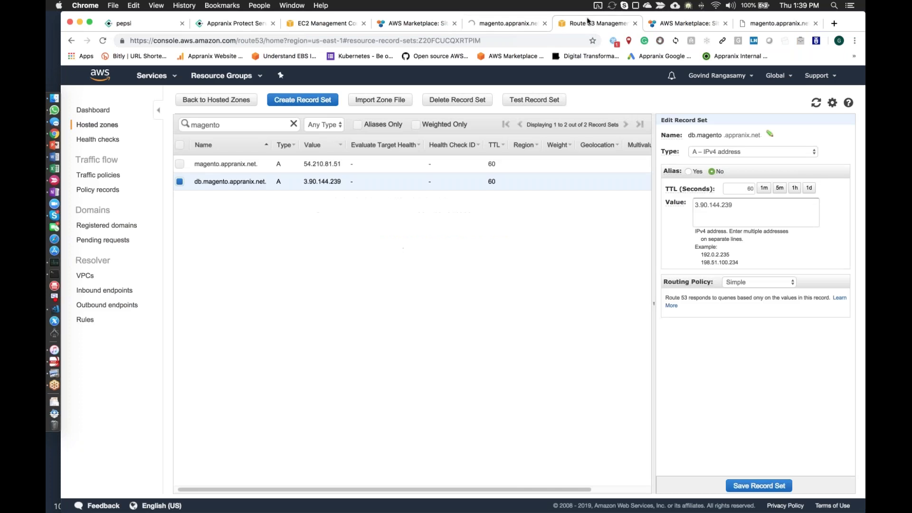
left_click(144, 30)
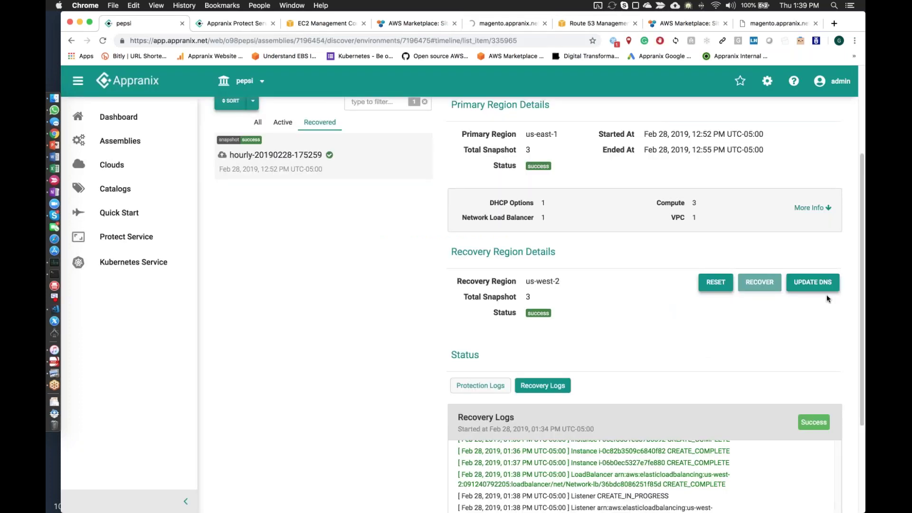
left_click(814, 284)
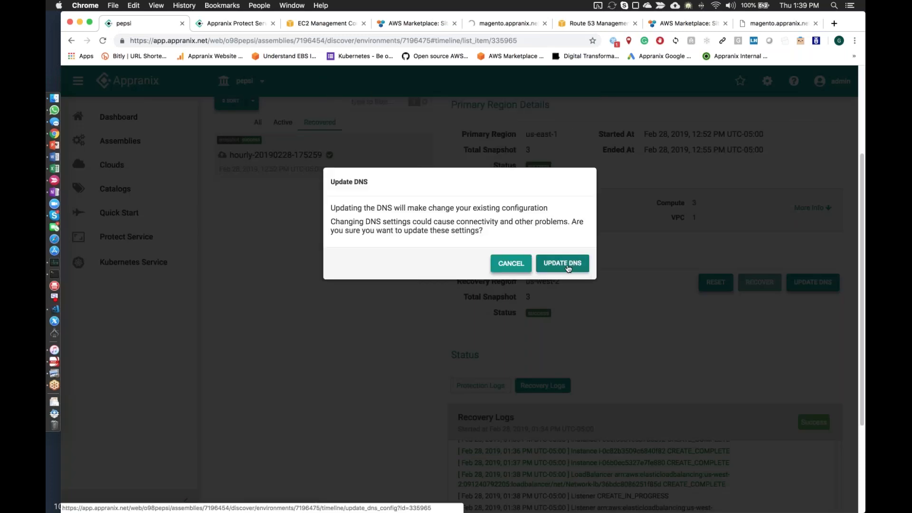
left_click(568, 267)
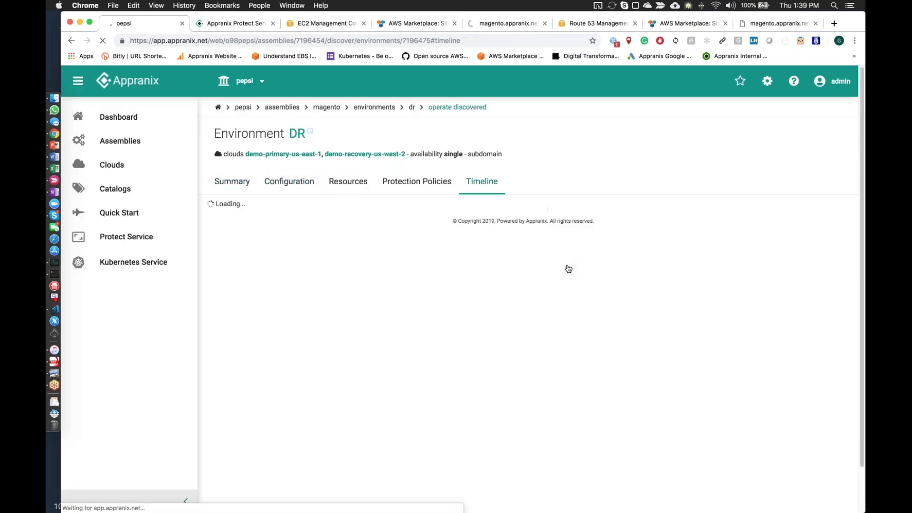
left_click(309, 299)
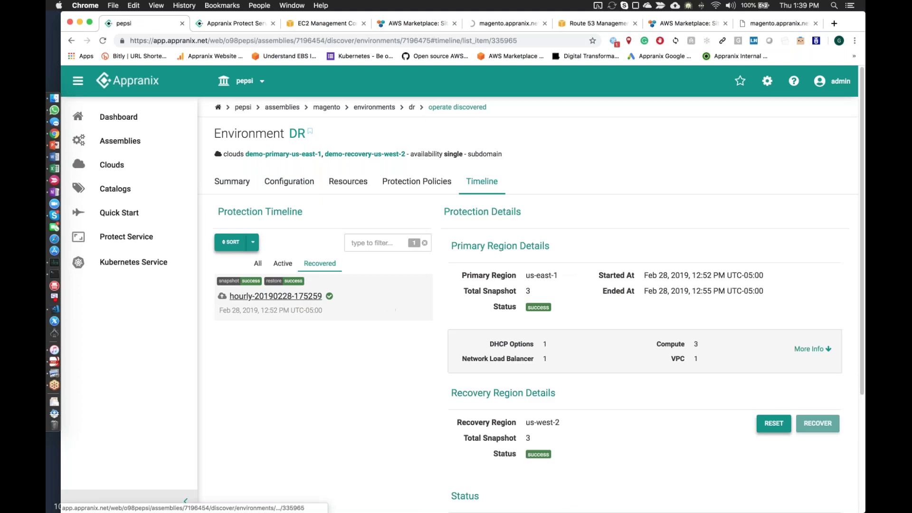
scroll(527, 304, "down", 3)
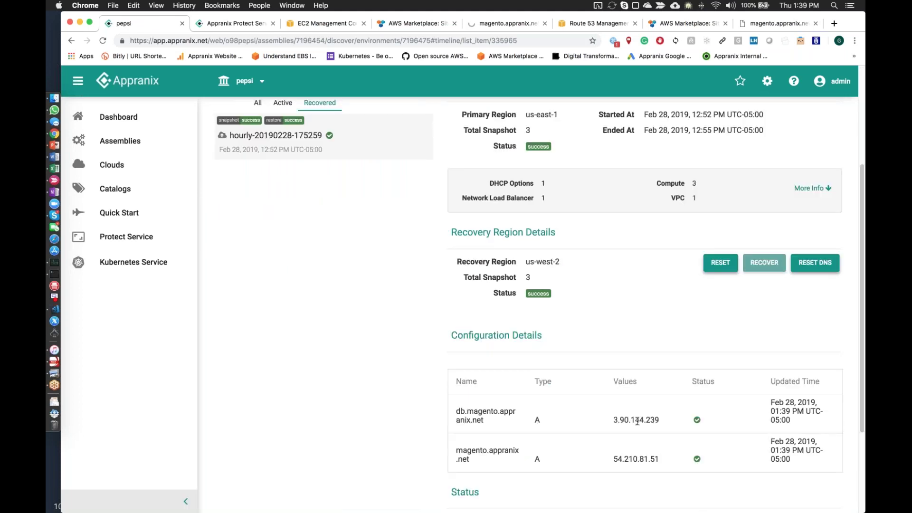
Switch to Route 53, refresh the record sets, filter them by magento, and inspect the magento.appranix.net and db.magento.appranix.net records.
left_click(597, 23)
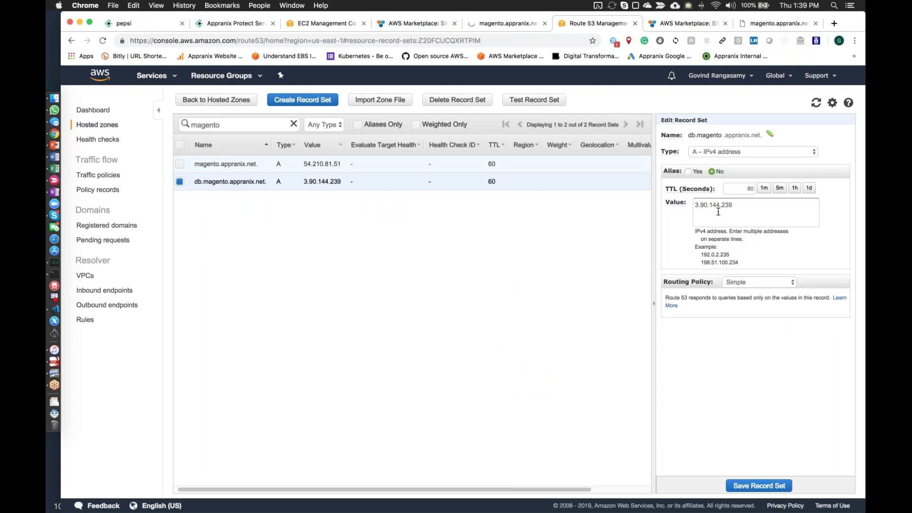
left_click(817, 103)
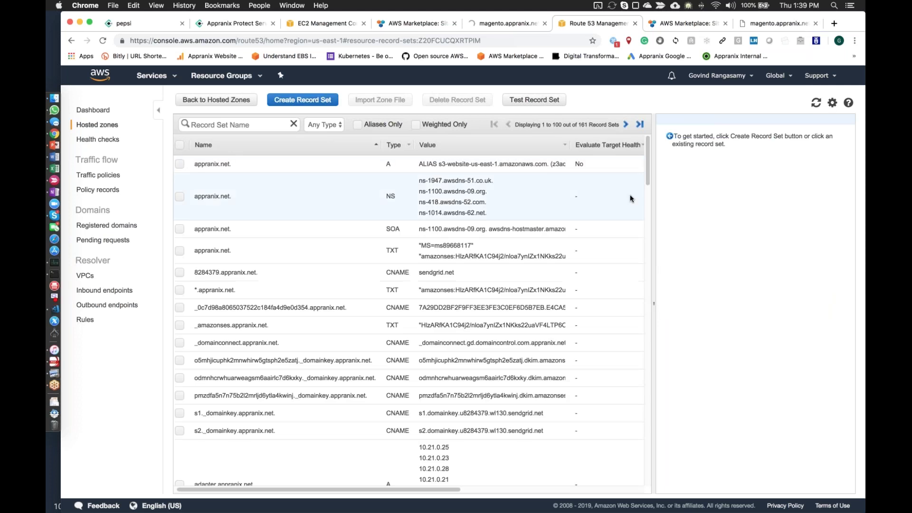
left_click(259, 127)
type("magento")
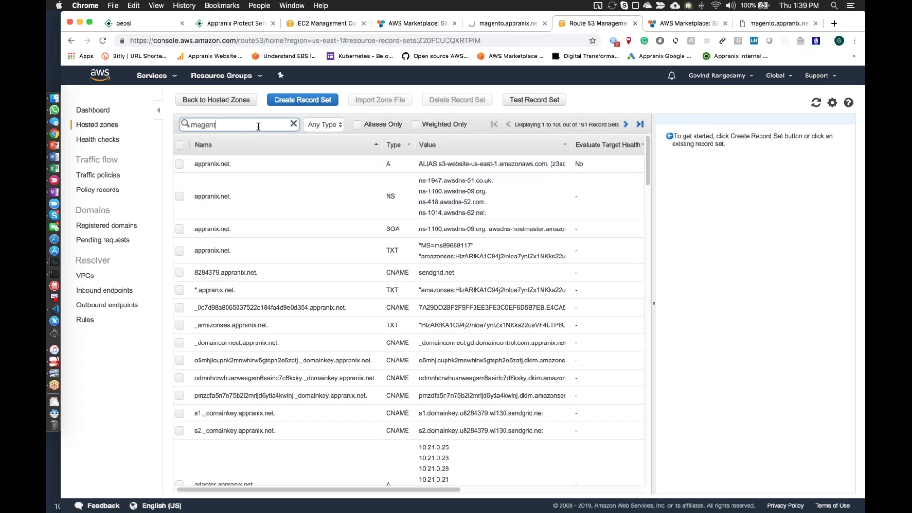
left_click(214, 166)
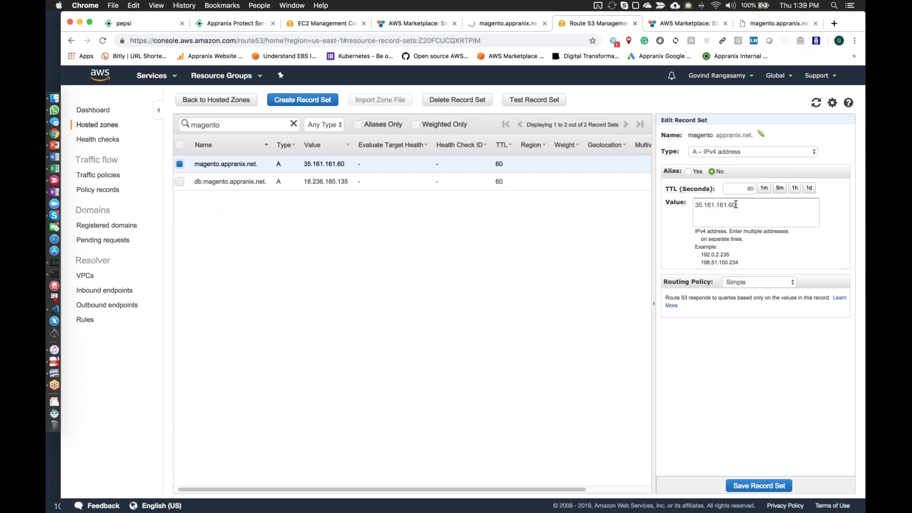
left_click(271, 184)
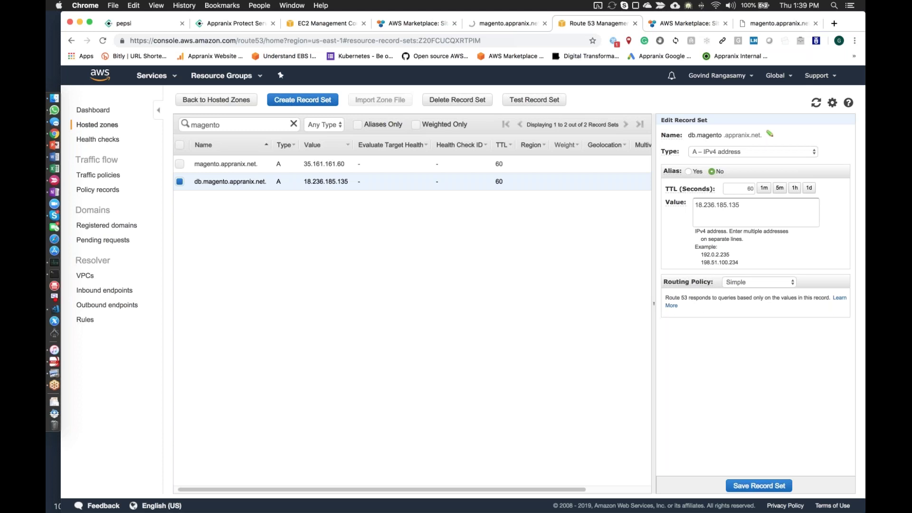
Return to the recovered snapshot's details in Appranix, and decline the incoming Skype call.
left_click(132, 23)
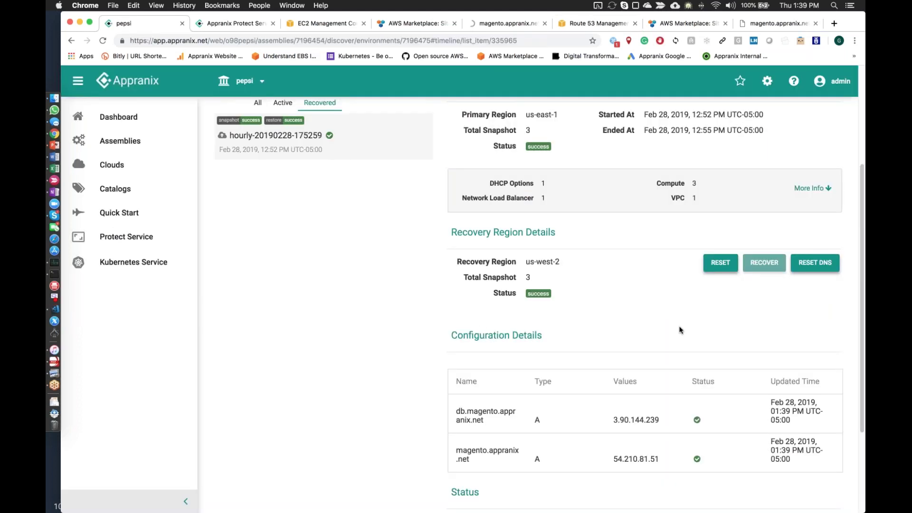
scroll(679, 330, "up", 5)
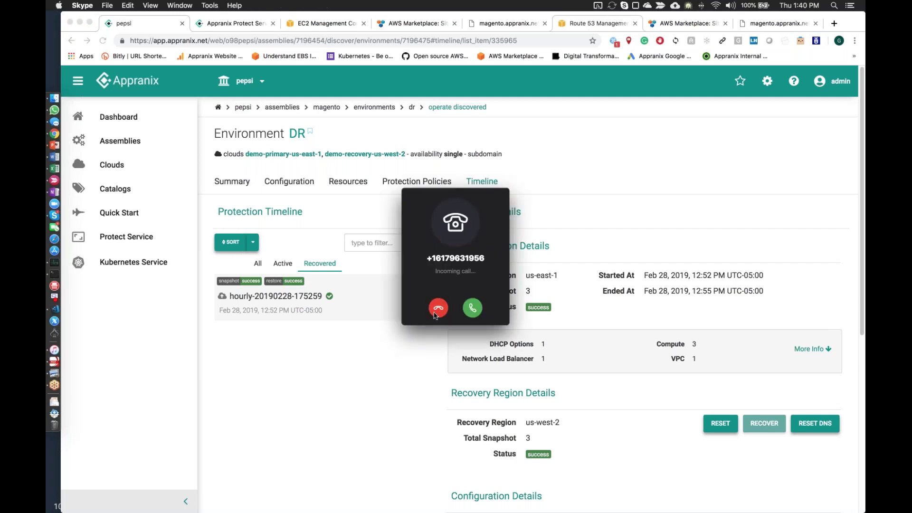
left_click(438, 307)
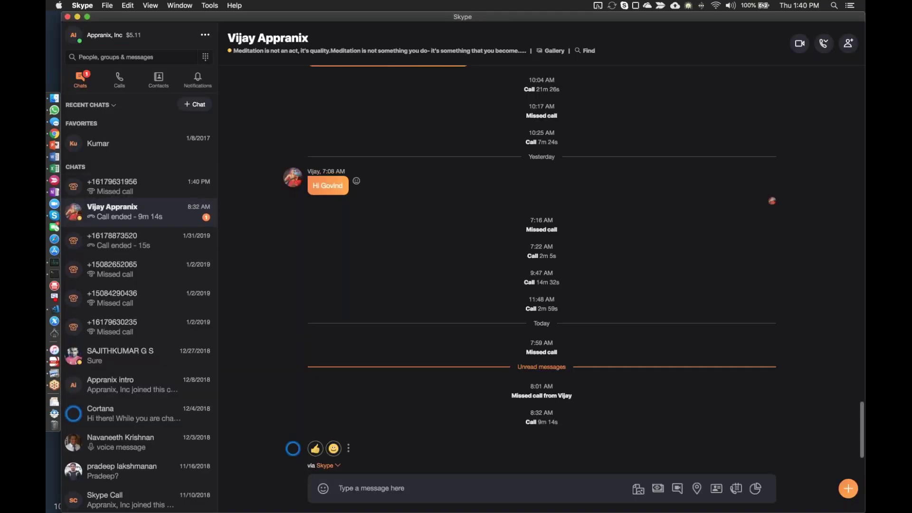
key("super+Tab")
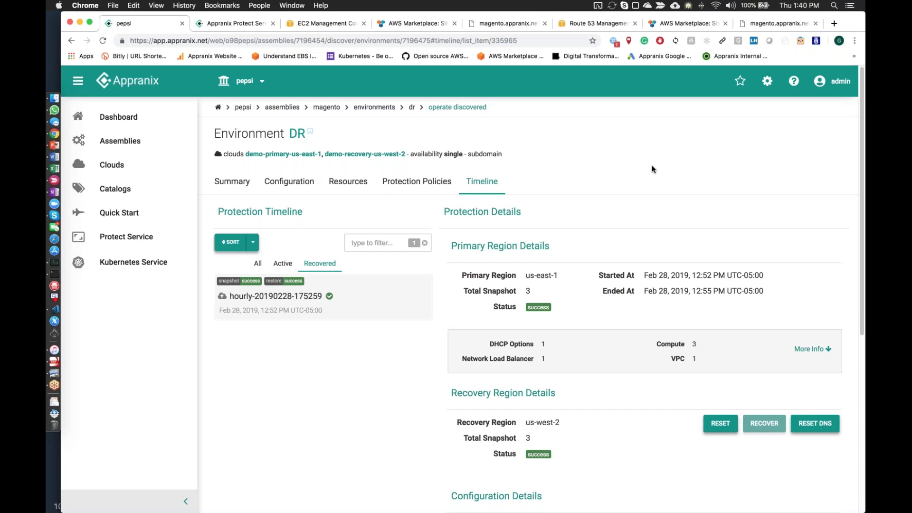
Reload the store's Women page, and check the recovered instances in the Oregon EC2 console while it loads.
left_click(508, 24)
key("Return")
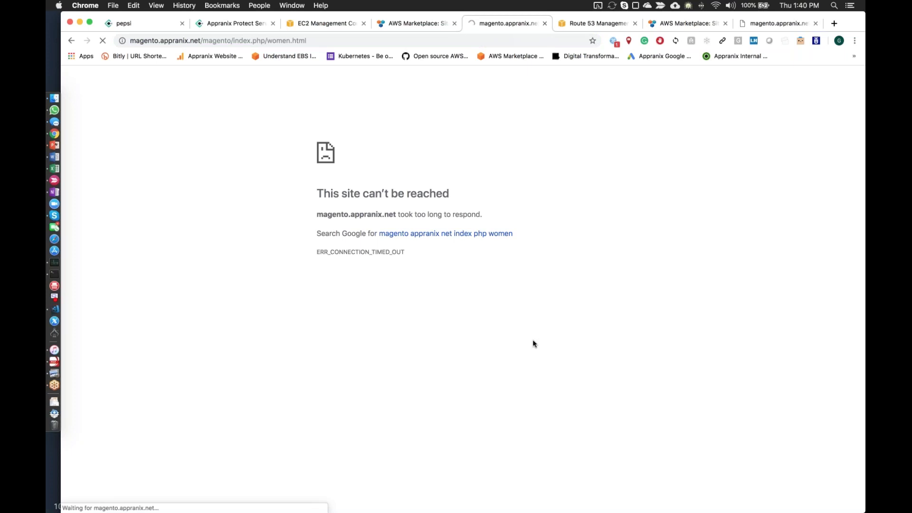
left_click(381, 41)
key("Return")
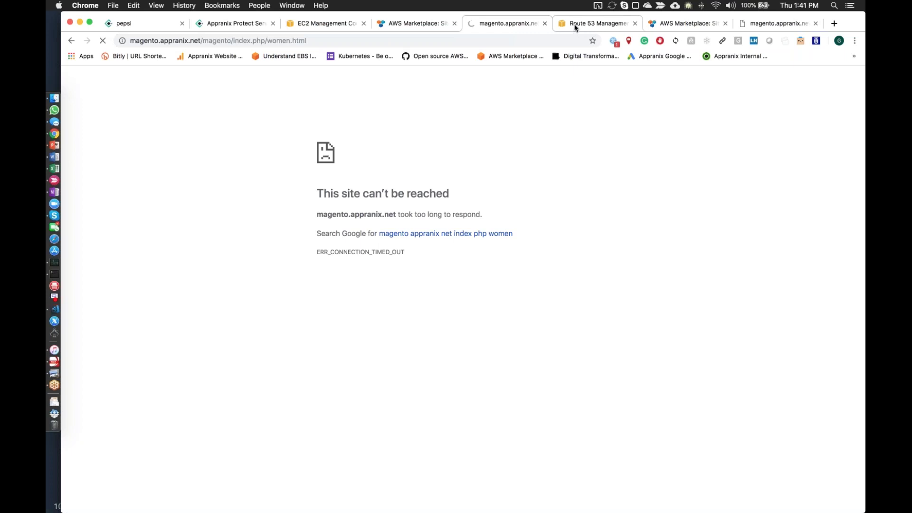
left_click(294, 28)
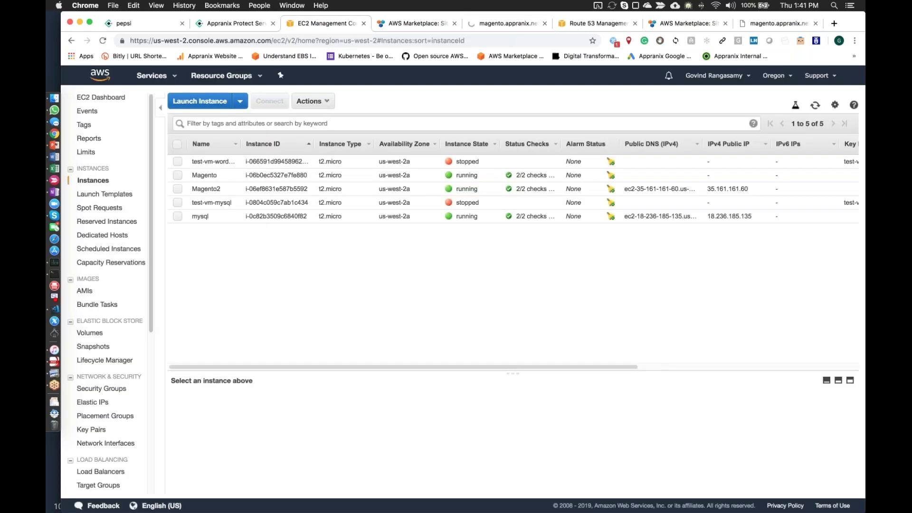
left_click(480, 24)
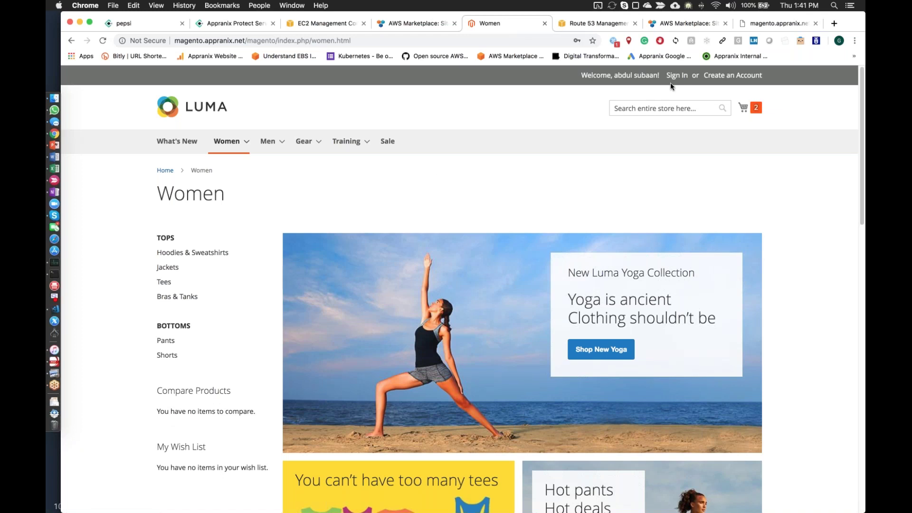
Sign in to the store with the prefilled customer account, and review the shopping cart from the Women page.
left_click(674, 76)
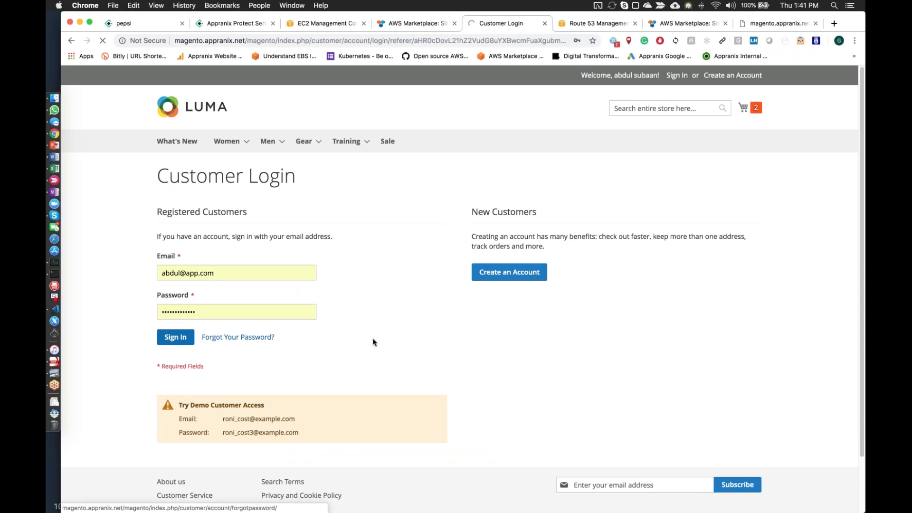
left_click(227, 142)
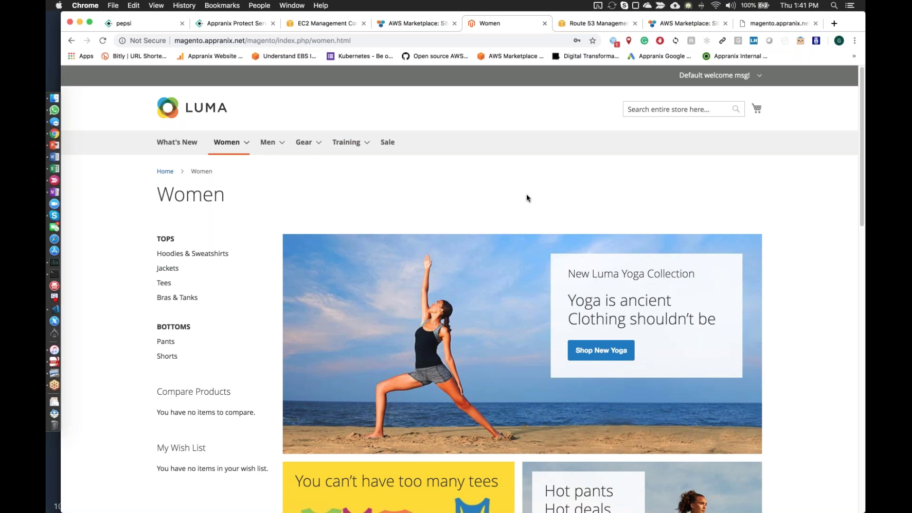
left_click(755, 116)
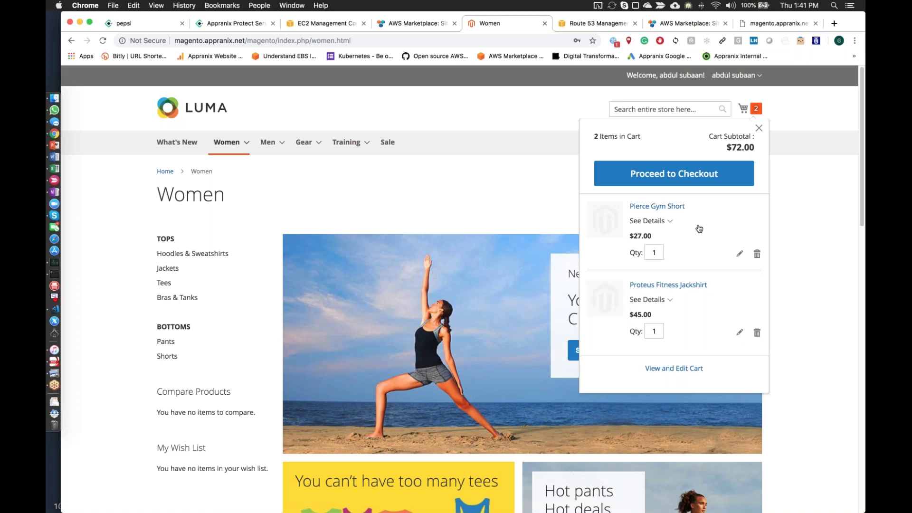
left_click(807, 223)
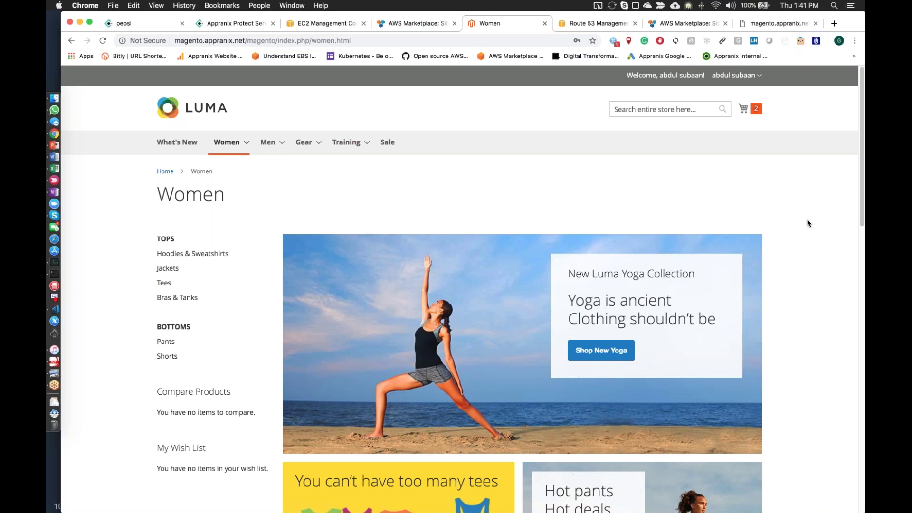
Switch to the EC2 console, and review the Oregon region's instances and resource dashboard.
left_click(335, 21)
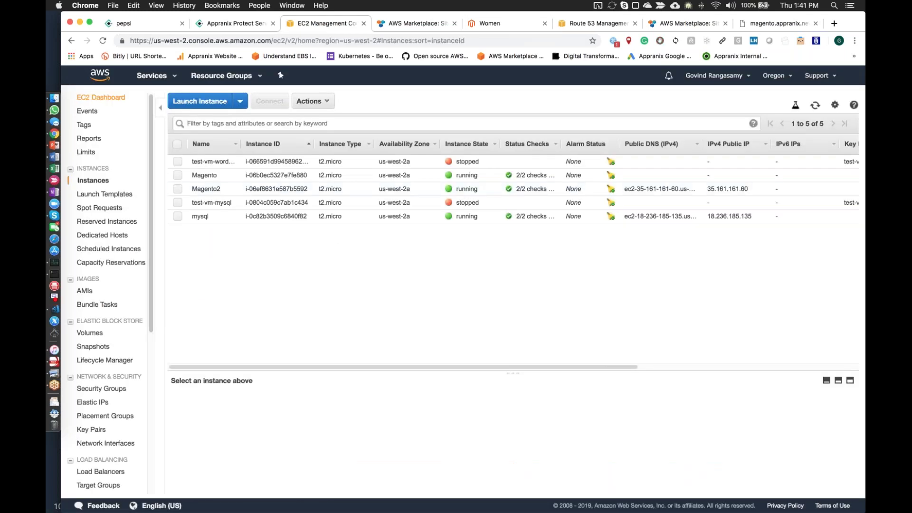
left_click(95, 97)
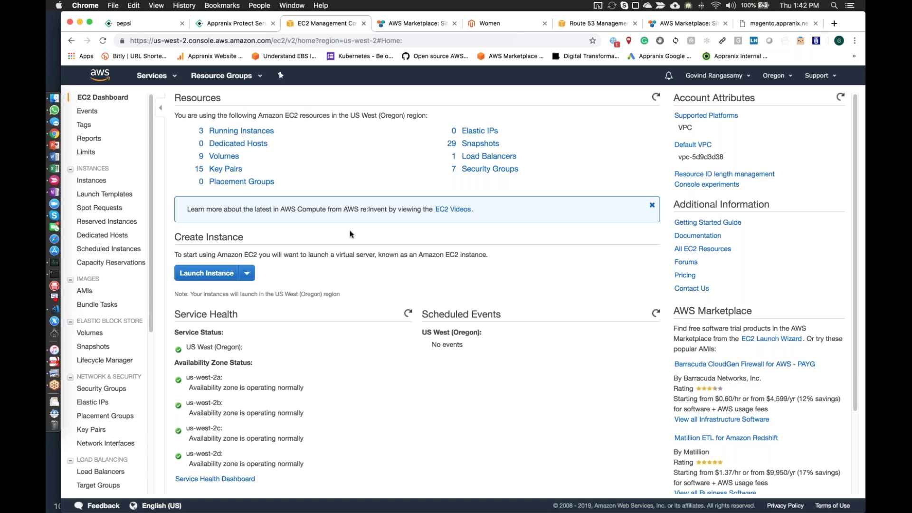
left_click(144, 21)
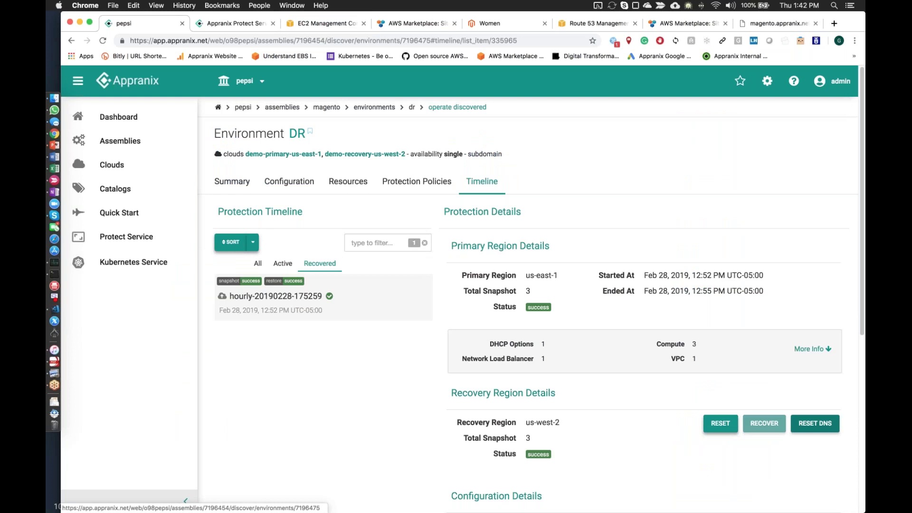
left_click(815, 423)
left_click(578, 248)
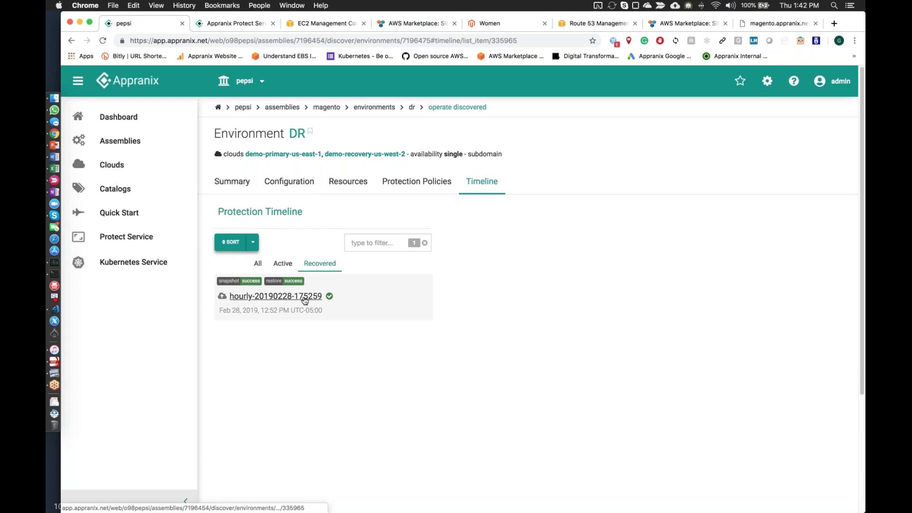
left_click(304, 299)
Refresh the Route 53 record sets, filter them by magento, and inspect the magento.appranix.net record's value.
left_click(600, 25)
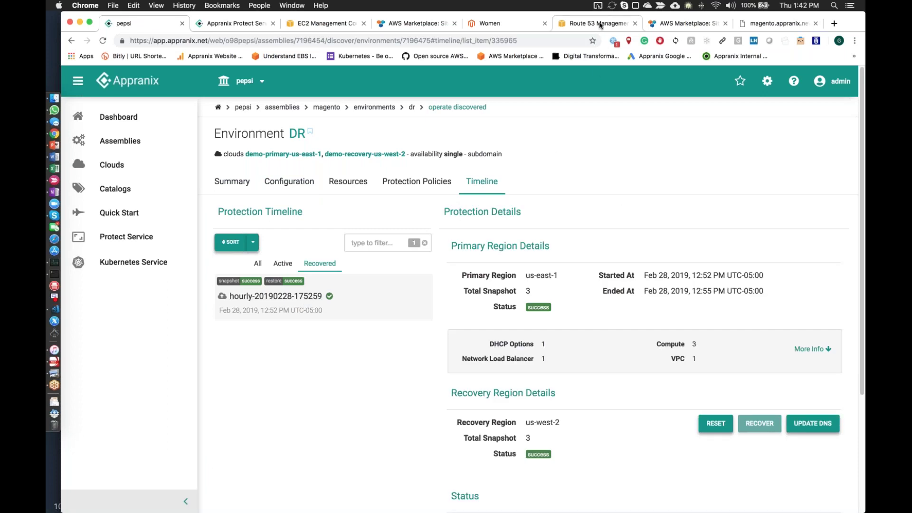
left_click(816, 104)
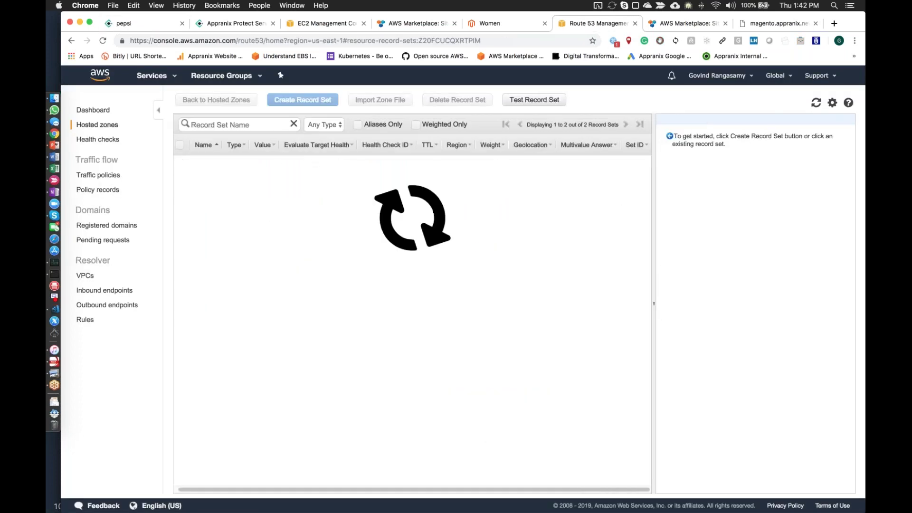
left_click(253, 125)
type("magento")
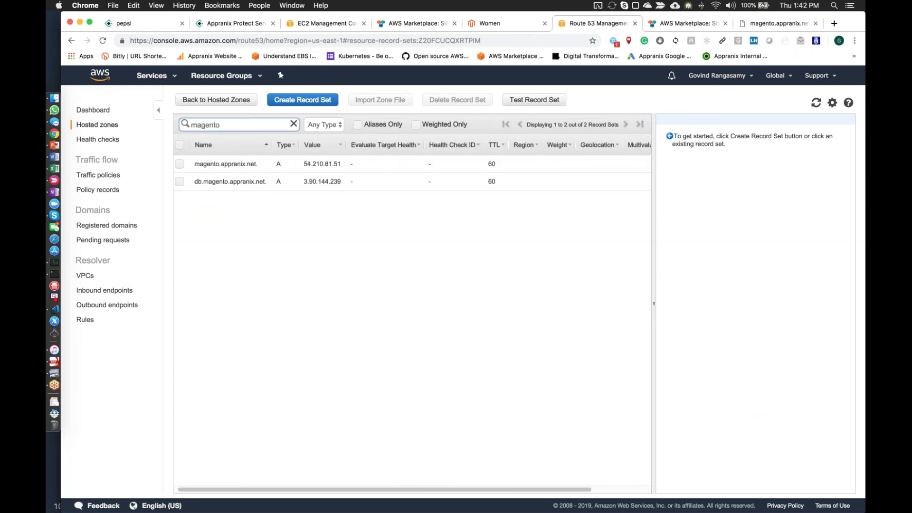
left_click(216, 164)
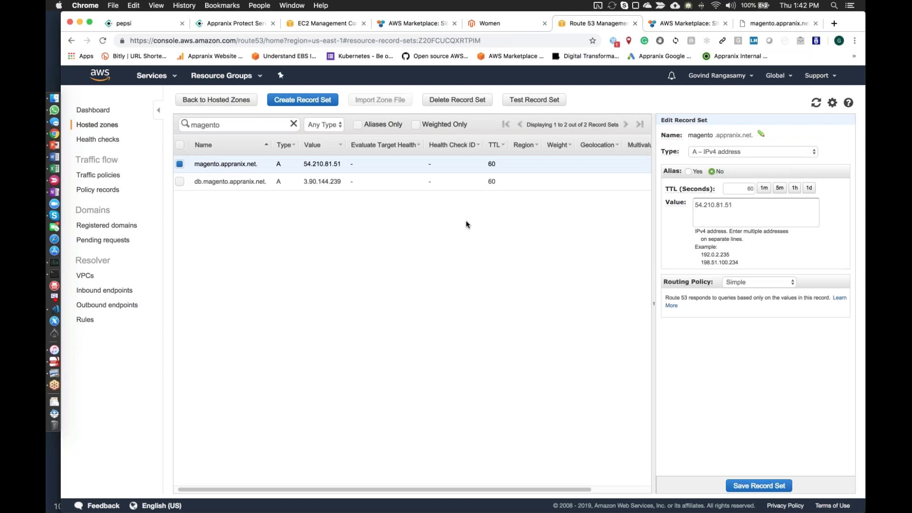
Switch to the store's Women page and reload it to test the restored DNS.
left_click(505, 22)
left_click(495, 39)
key("Return")
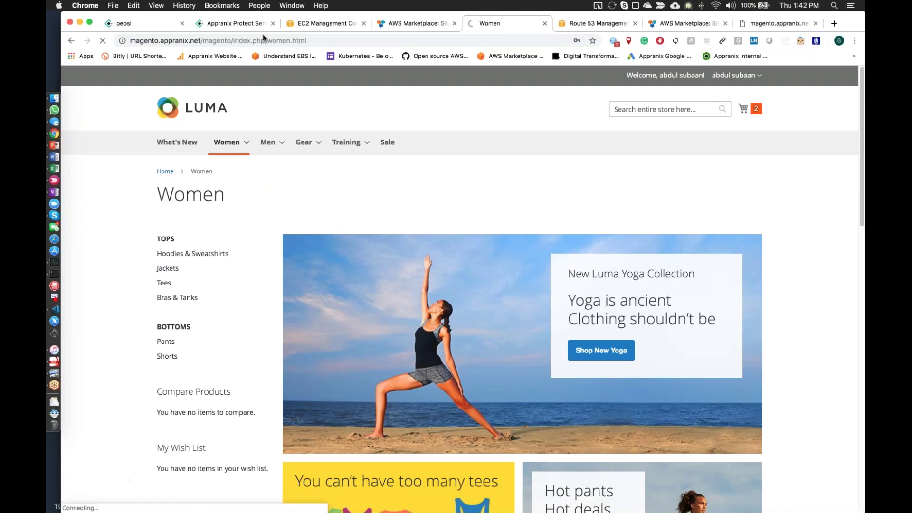
left_click(145, 22)
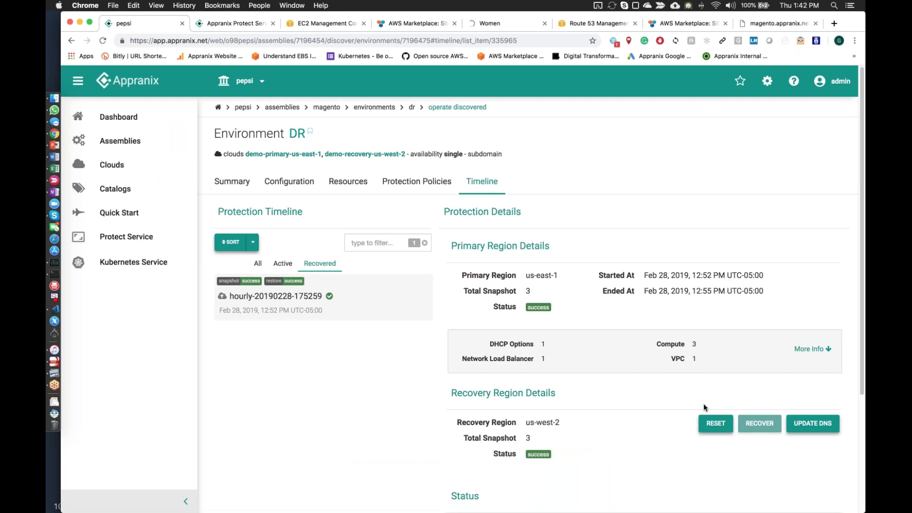
left_click(715, 423)
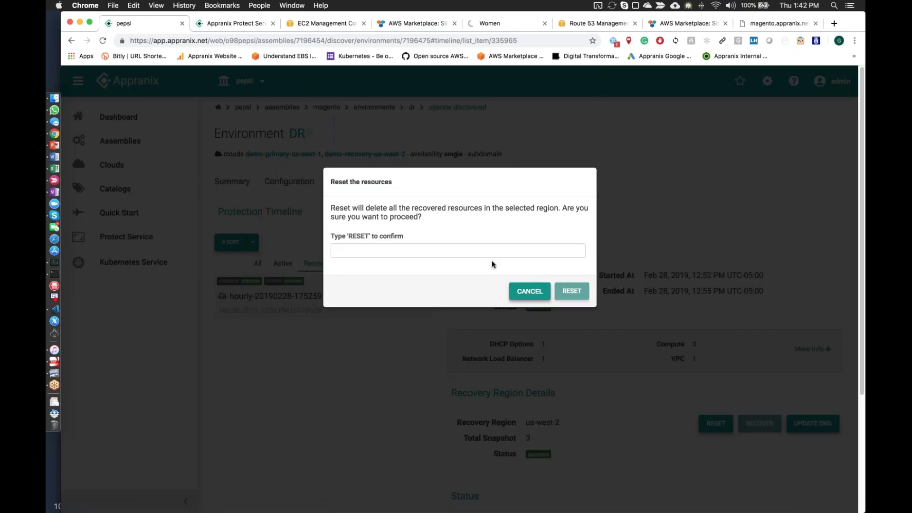
left_click(488, 253)
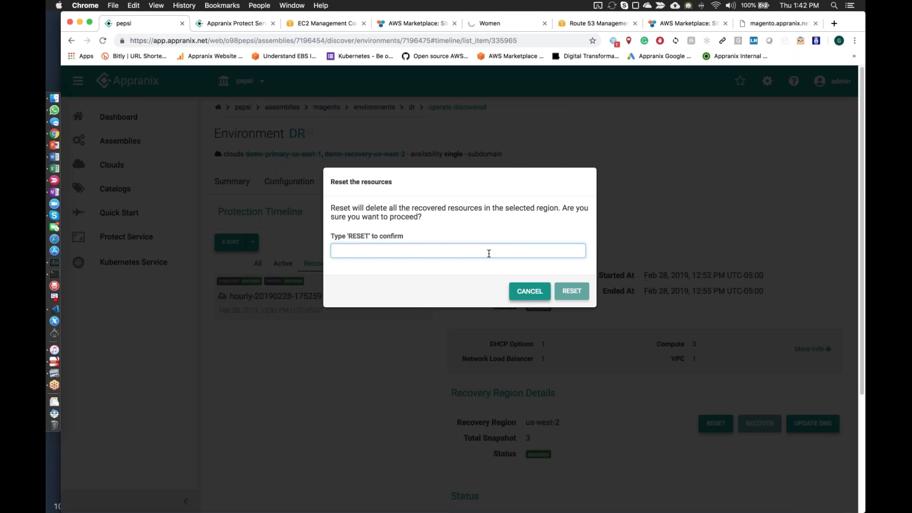
type("RESET")
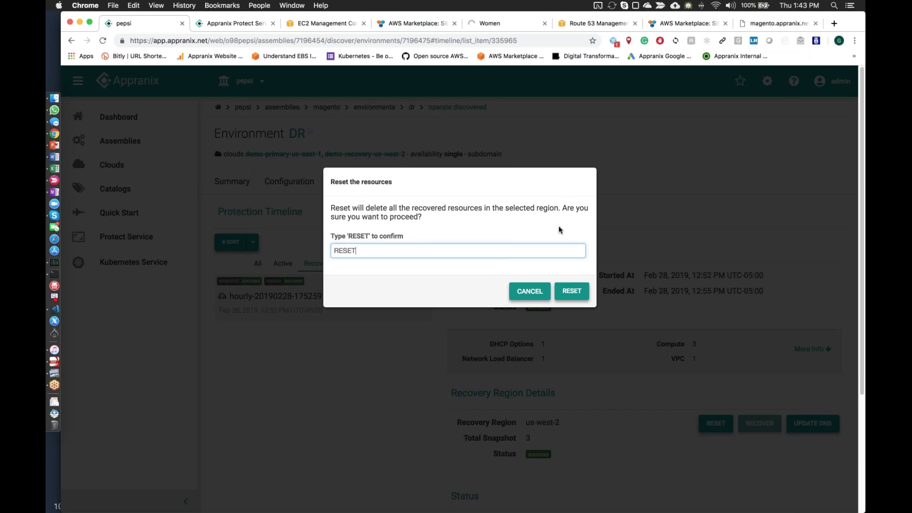
left_click(573, 292)
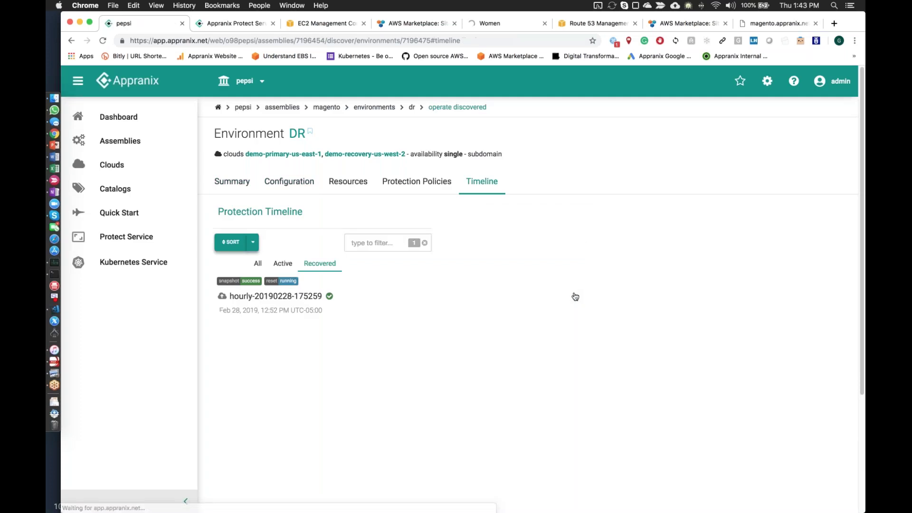
left_click(316, 296)
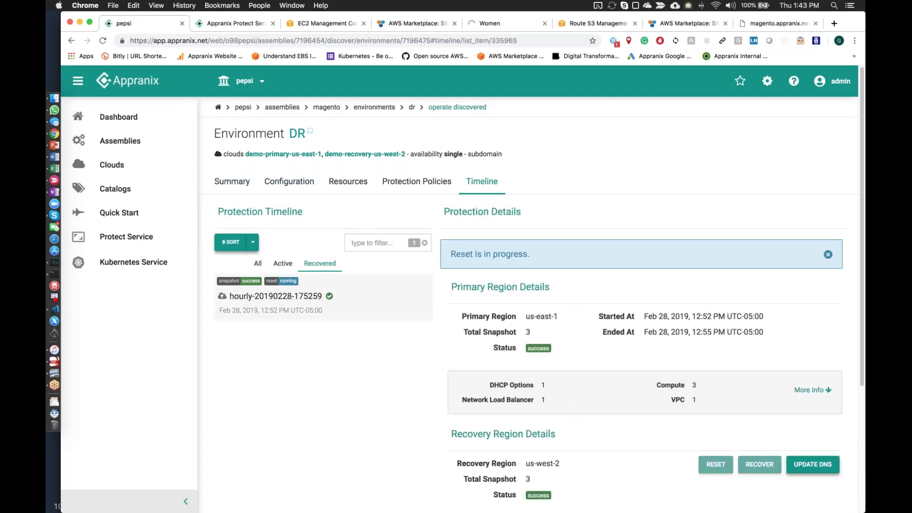
left_click(809, 390)
scroll(713, 406, "down", 6)
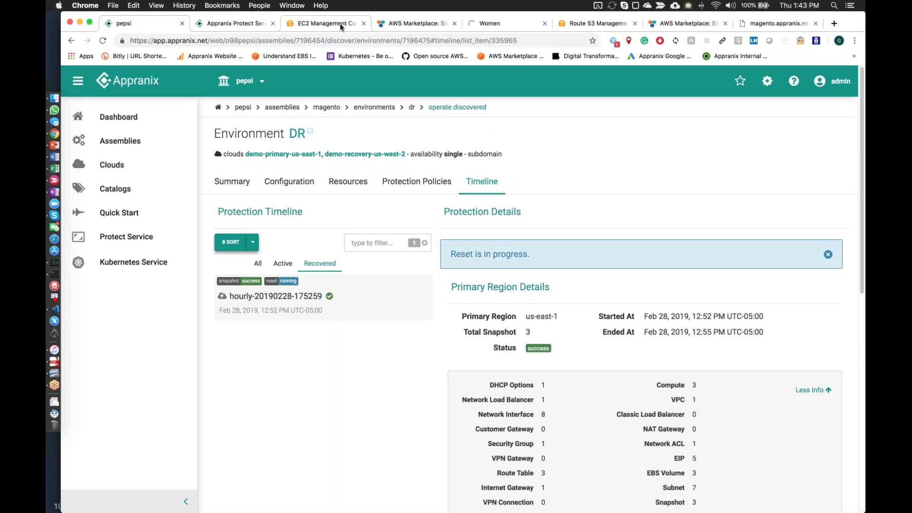
Switch to the EC2 console, review Oregon's refreshed dashboard and instances, and change the region to US East (N. Virginia).
left_click(327, 23)
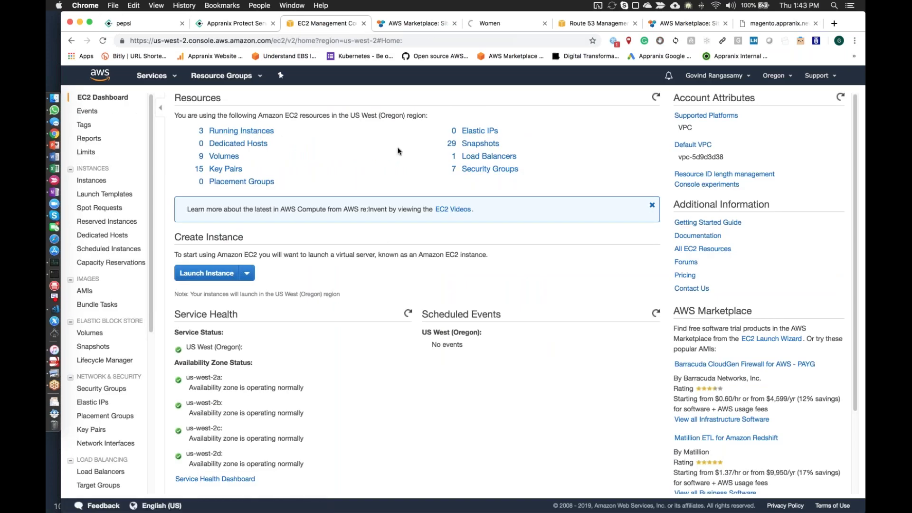
key("super+r")
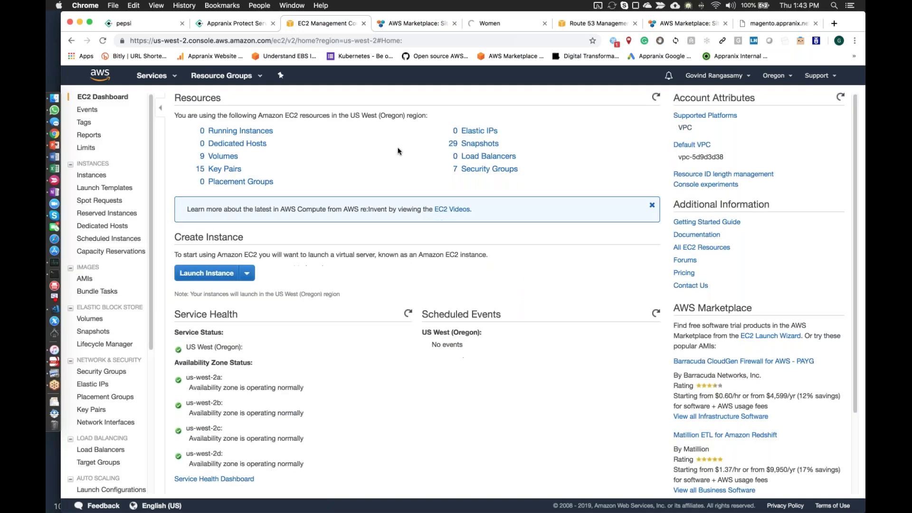
left_click(249, 132)
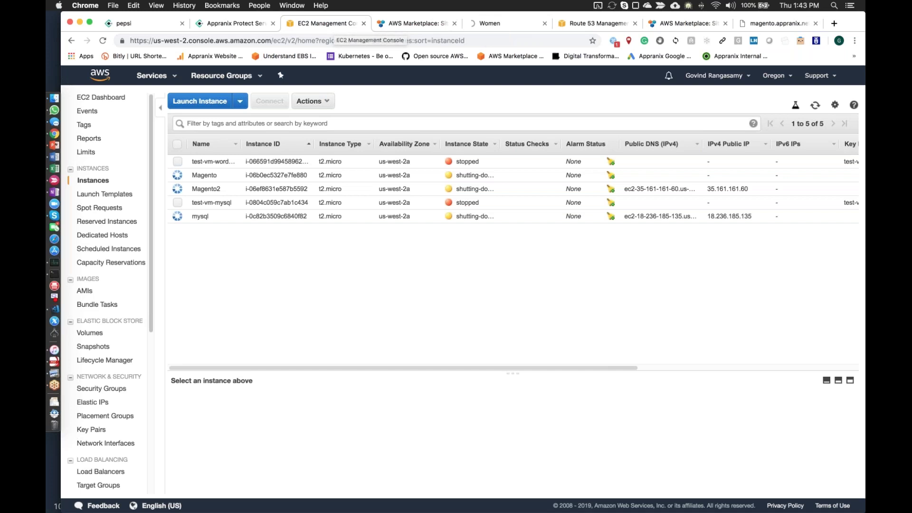
left_click(774, 76)
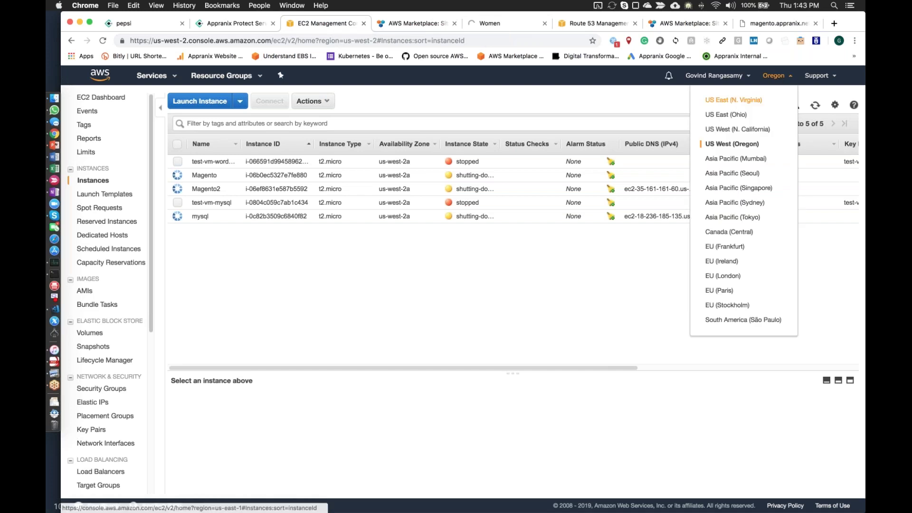
left_click(733, 99)
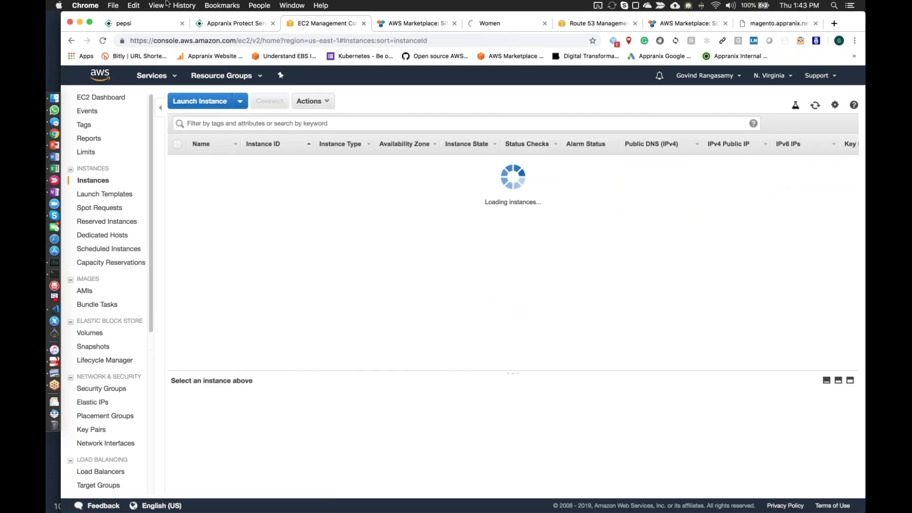
Switch to the presentation slideshow and go back to the Key Benefits Compared to Competition slide.
key("super+1")
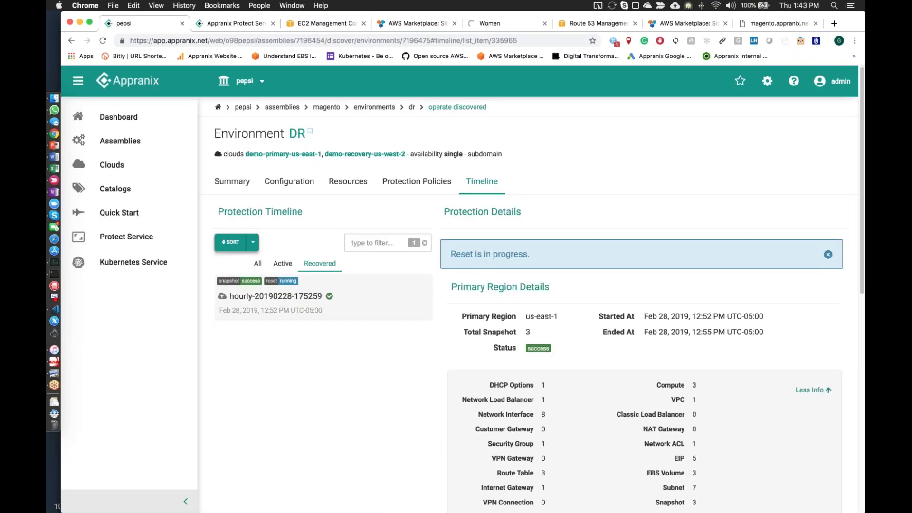
left_click(56, 146)
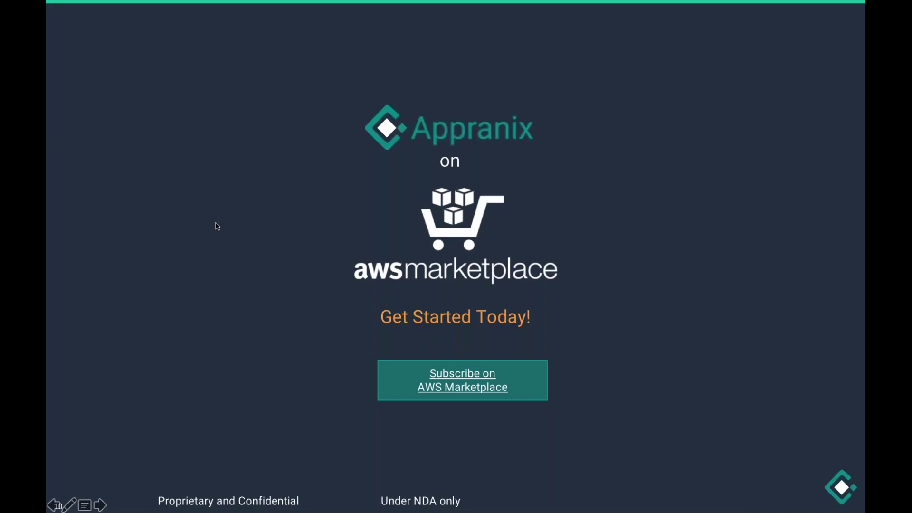
key("Left")
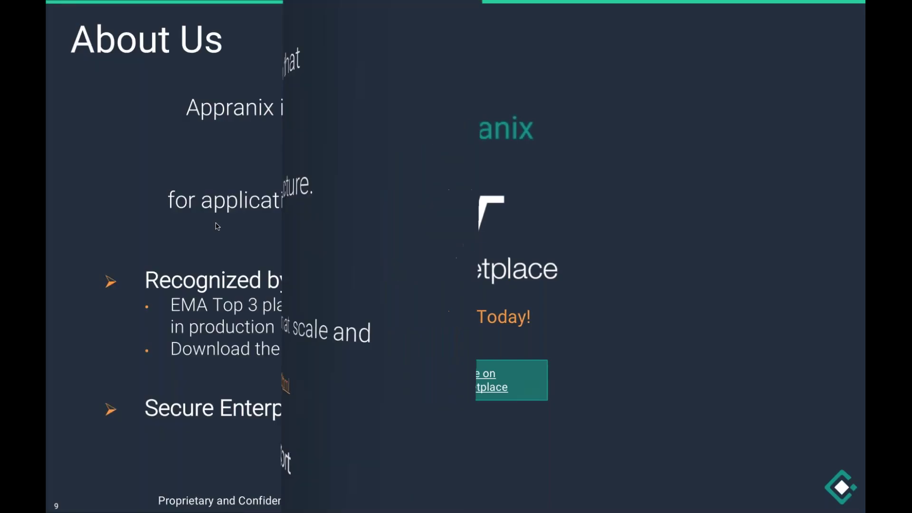
key("Right")
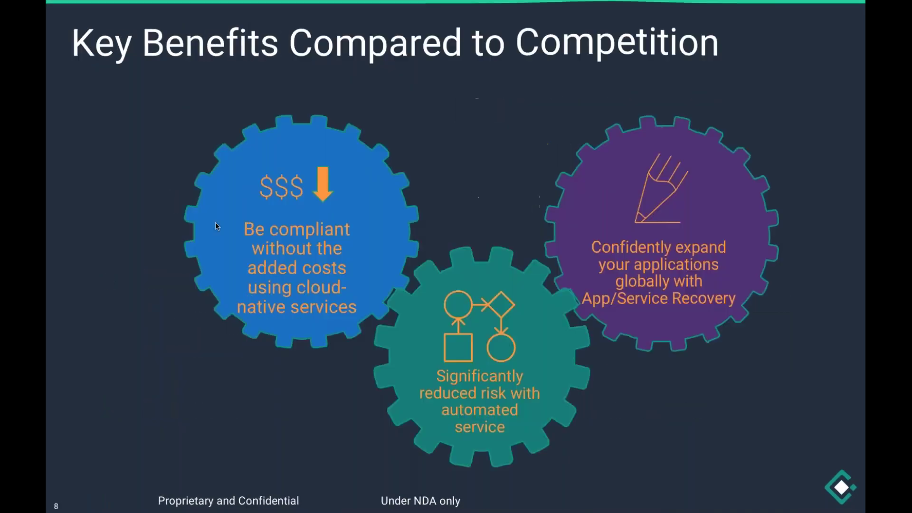